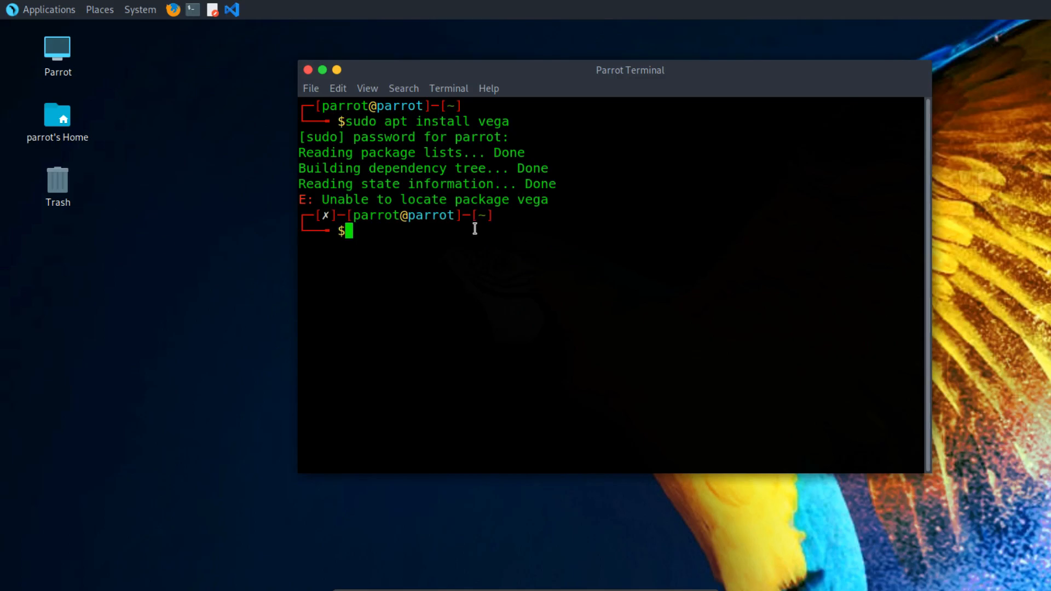
Step: Close the Parrot terminal and switch to the running Kali Linux virtual machine
click(308, 70)
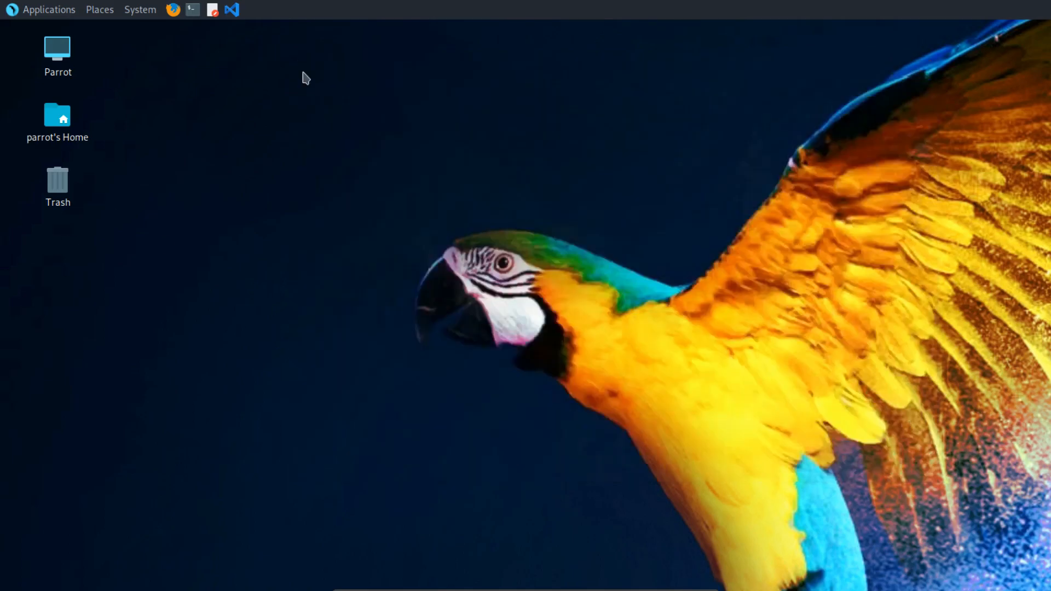
click(681, 581)
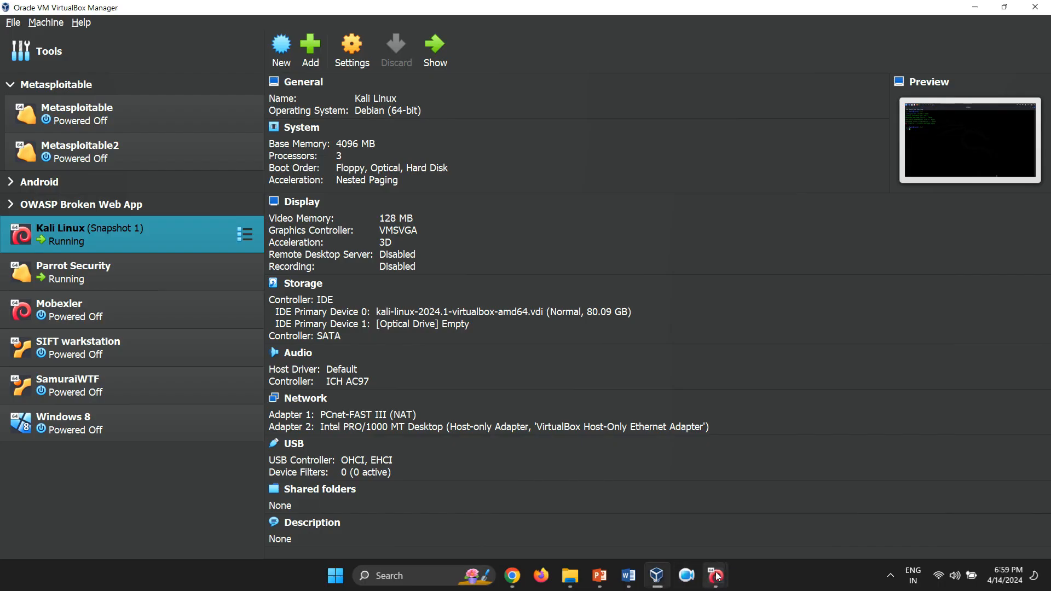
mouse_move(716, 576)
click(646, 498)
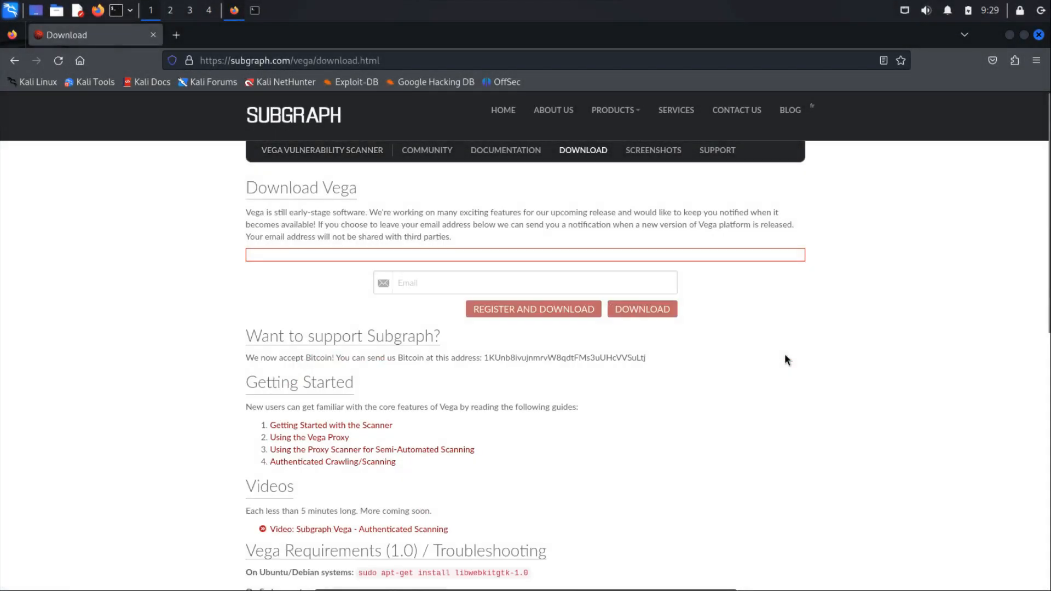
Step: Try to download the Linux GTK 64-bit and Microsoft Windows 64-bit JRE builds of Vega without registering an email
click(633, 316)
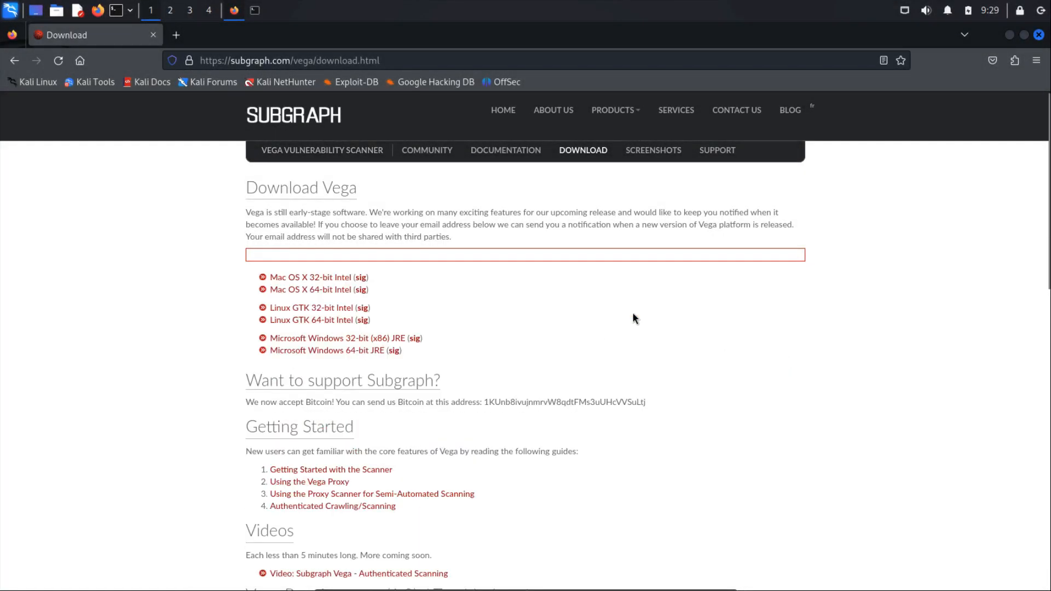
click(317, 322)
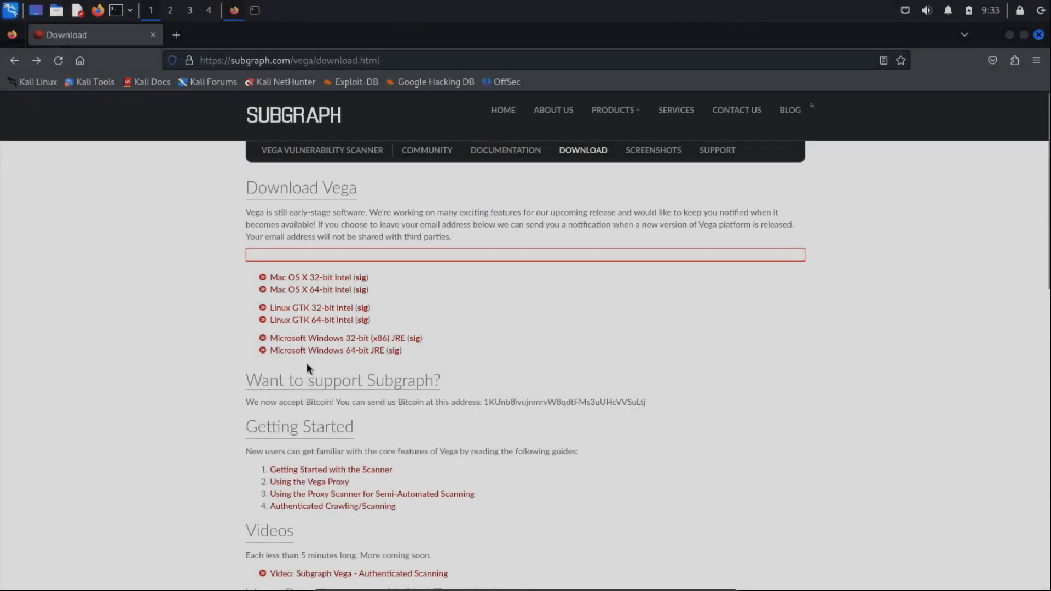
click(364, 353)
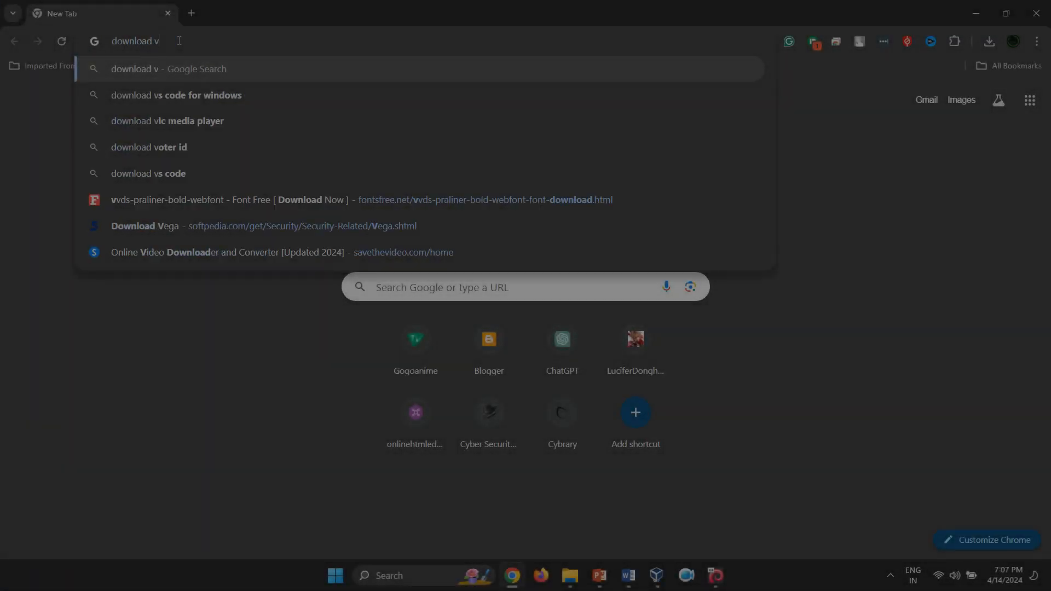
Step: Search the web for "download vega tool" and open the Download Vega result
text(ega tool)
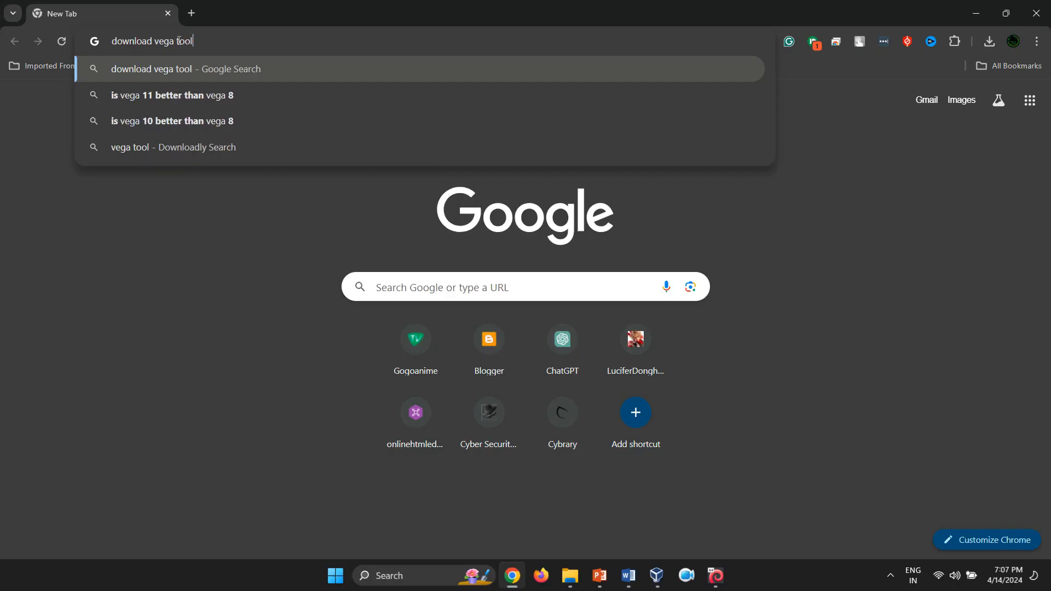
key(Return)
scroll(561, 369, down, 4)
scroll(560, 369, down, 2)
click(219, 401)
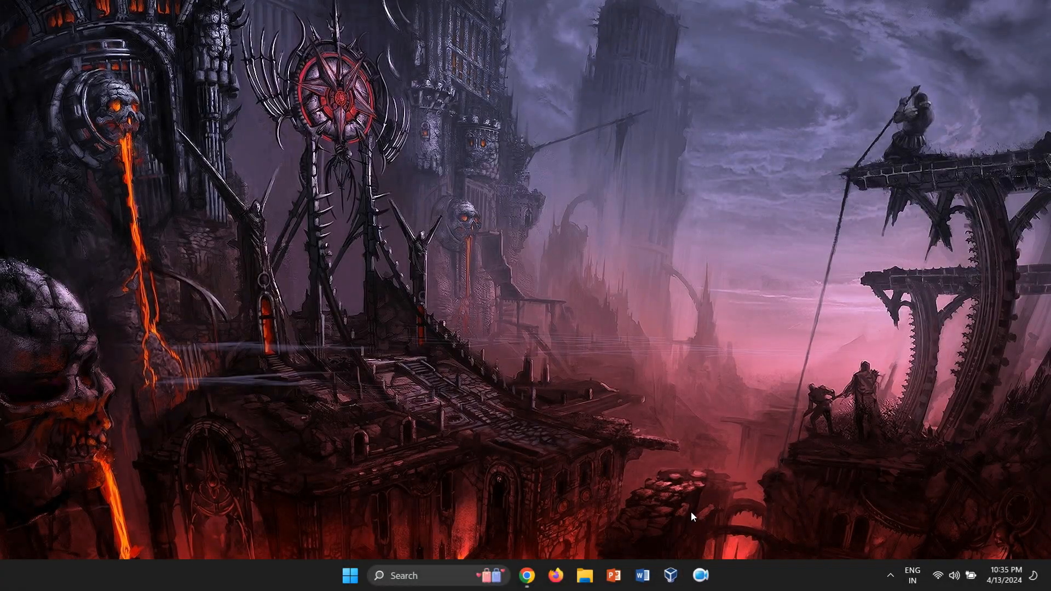
click(891, 575)
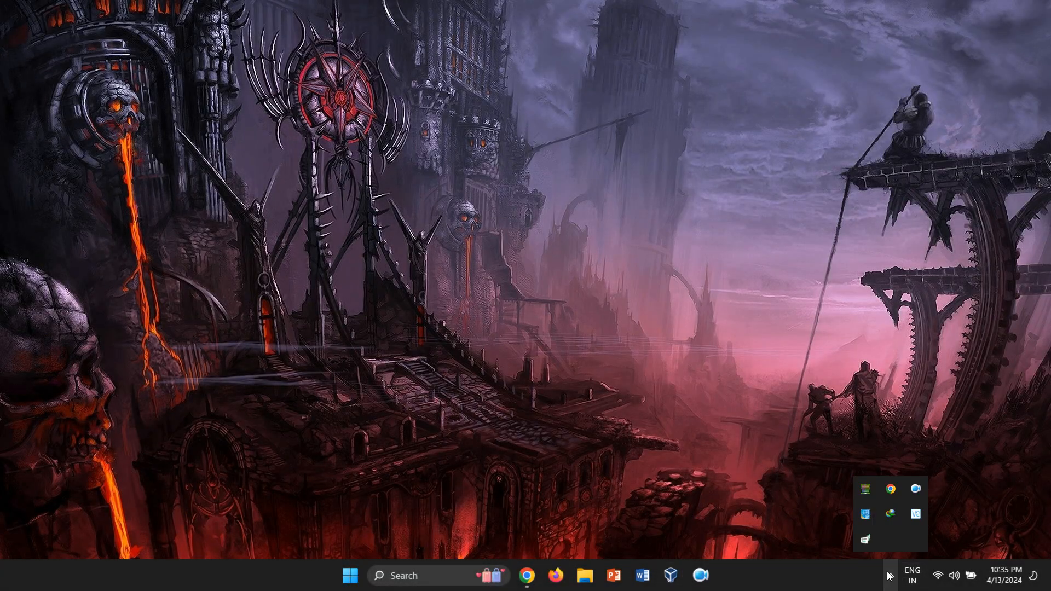
click(891, 575)
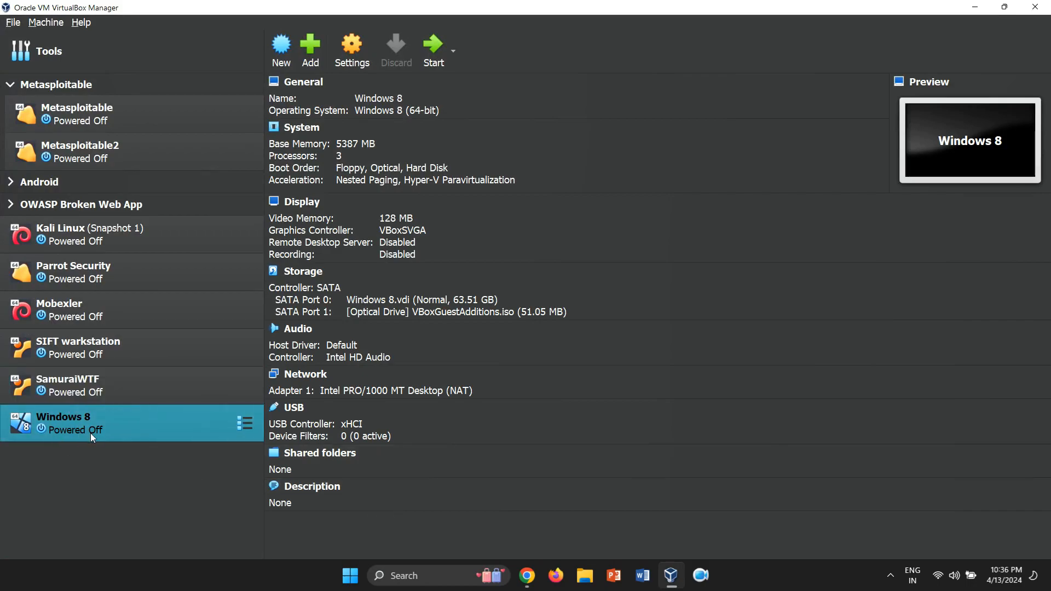
Step: Enable network Adapter 2 for the Windows 8 virtual machine and attach it to the Host-only Adapter
click(351, 48)
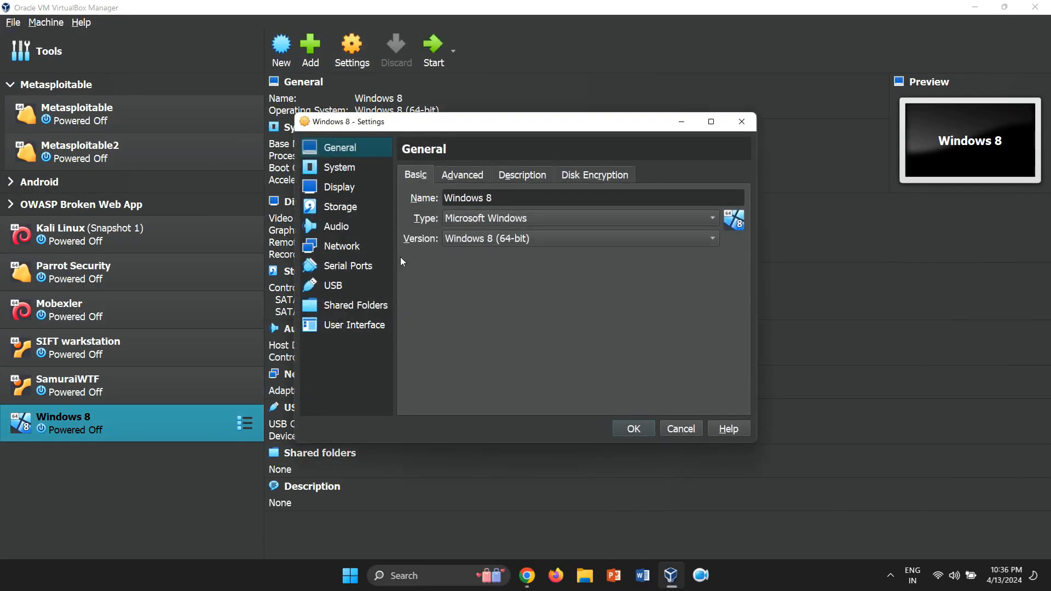
click(353, 246)
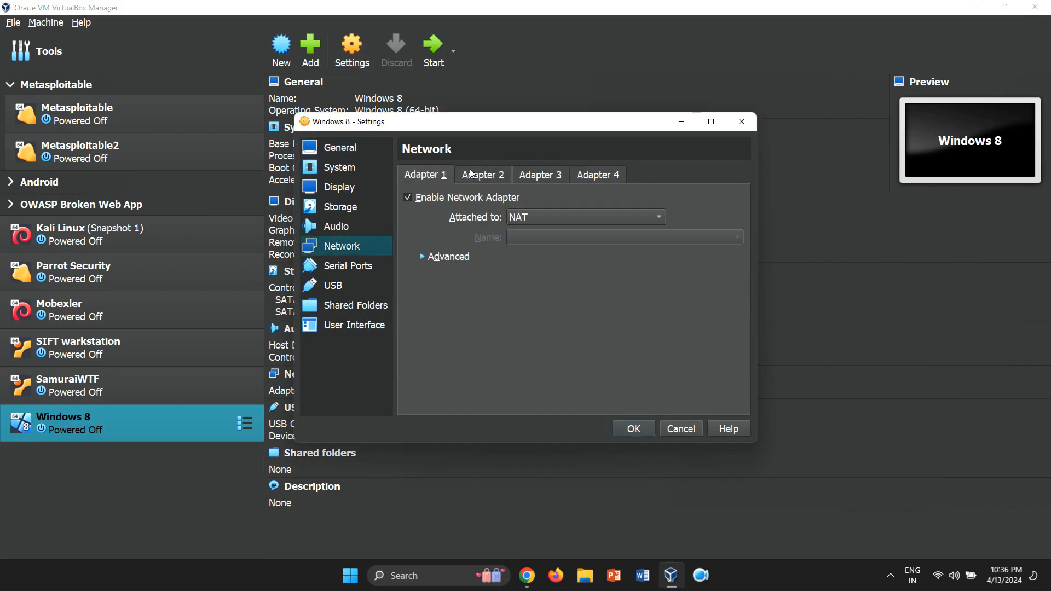
click(499, 181)
click(408, 197)
click(551, 221)
click(556, 154)
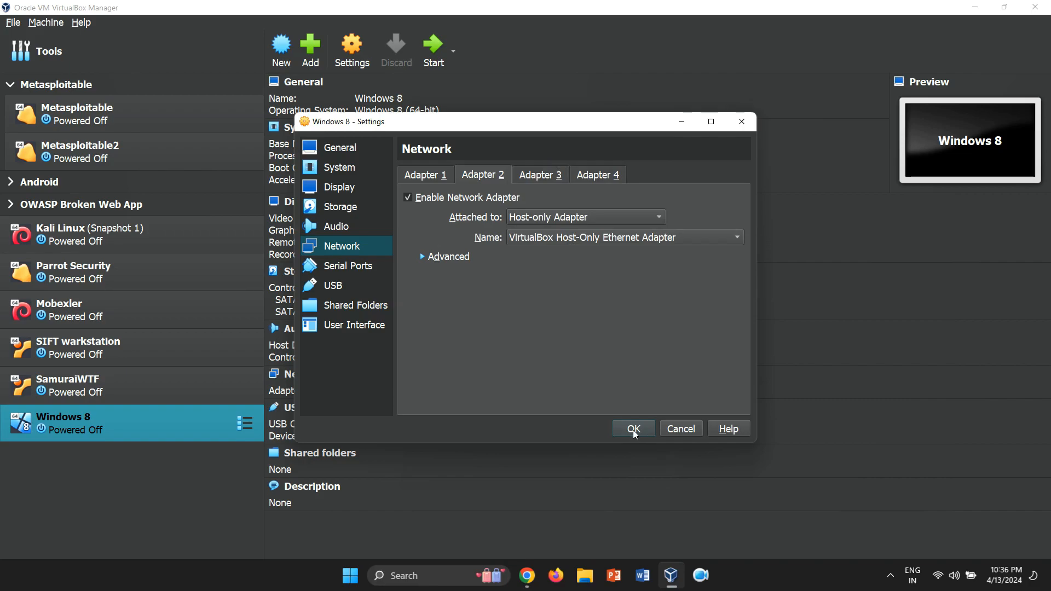
click(634, 430)
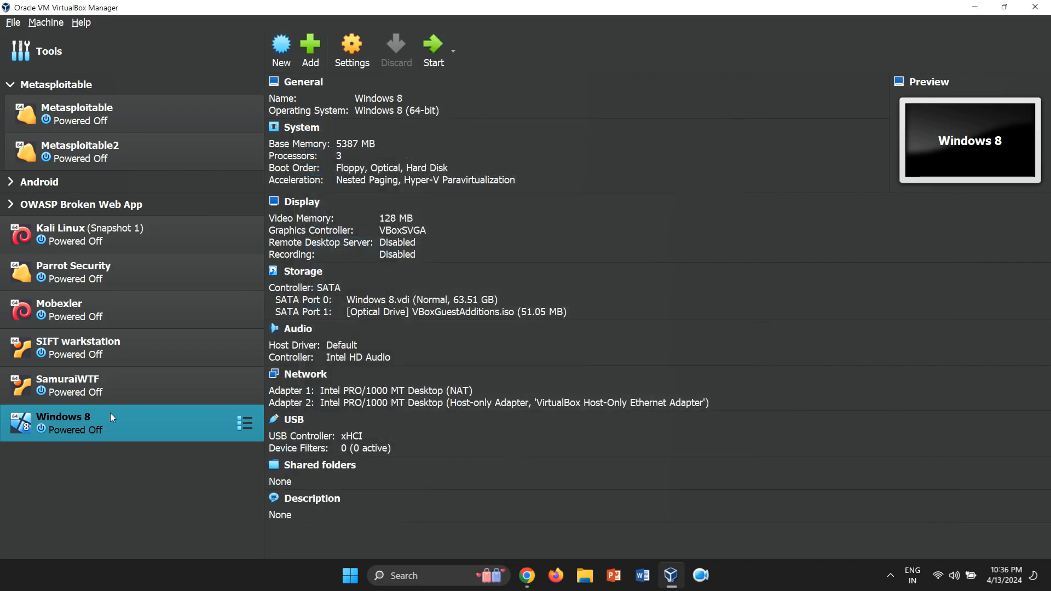
Step: Start the Windows 8 virtual machine and open its Downloads folder in File Explorer
click(433, 48)
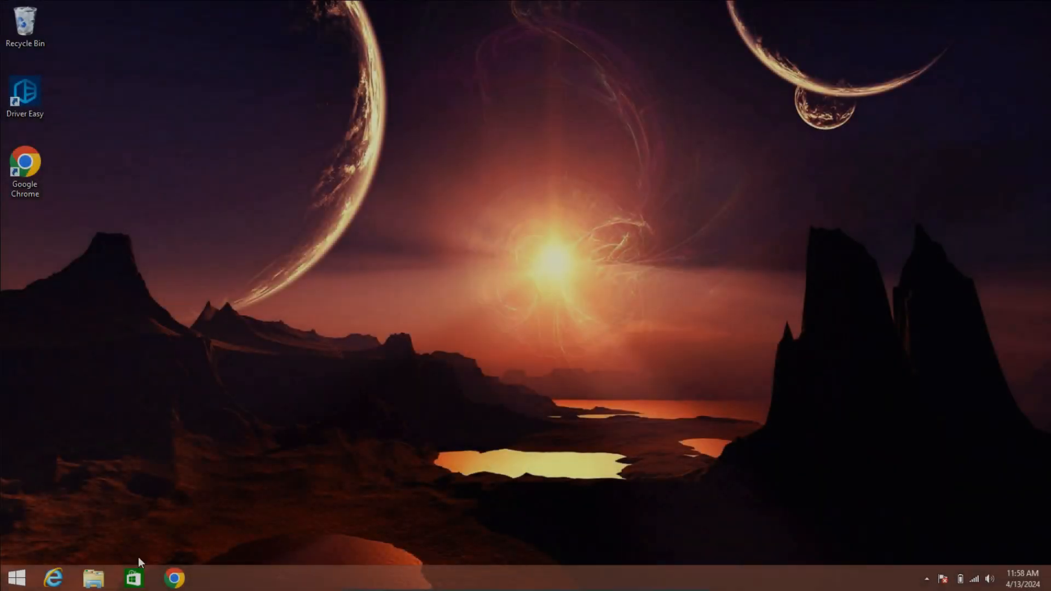
click(93, 578)
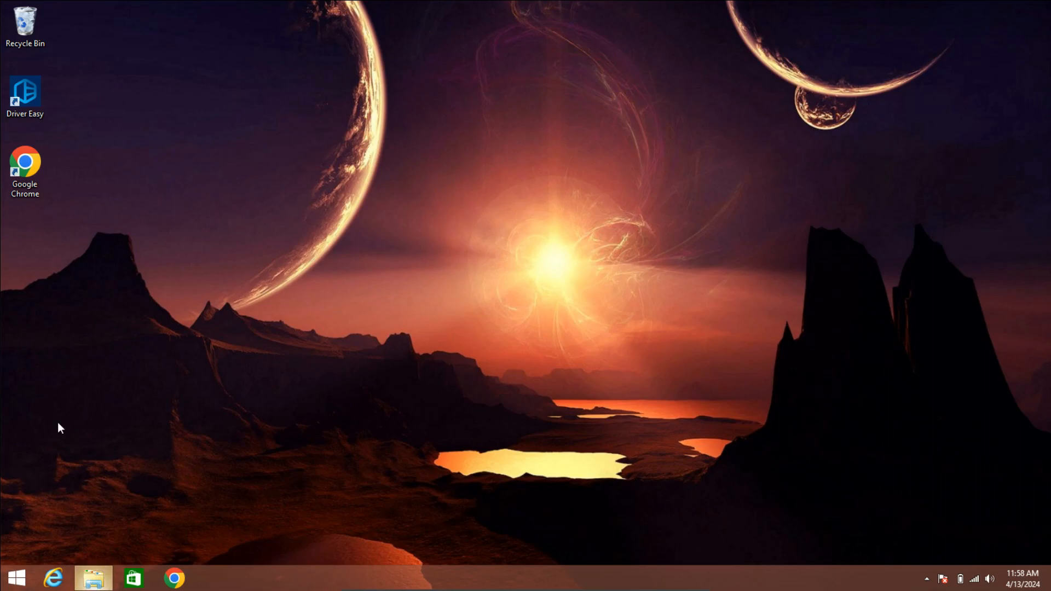
click(237, 219)
mouse_move(416, 218)
mouse_down()
mouse_move(299, 140)
mouse_move(399, 206)
mouse_up()
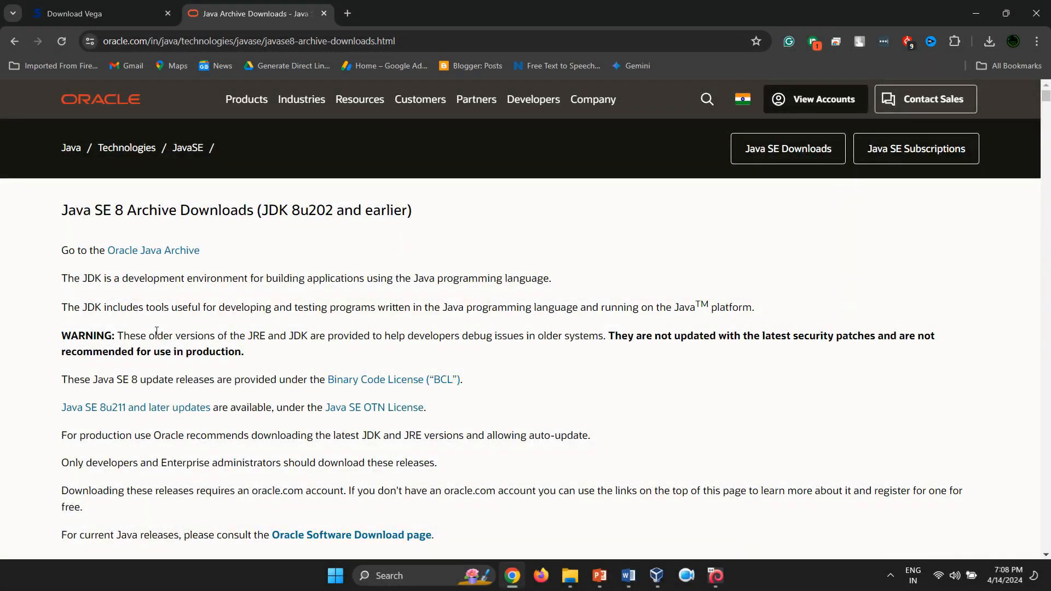
Step: In Chrome, download jdk-8u202-windows-x64.exe from Oracle's Java SE 8 Archive Downloads page
scroll(288, 392, down, 15)
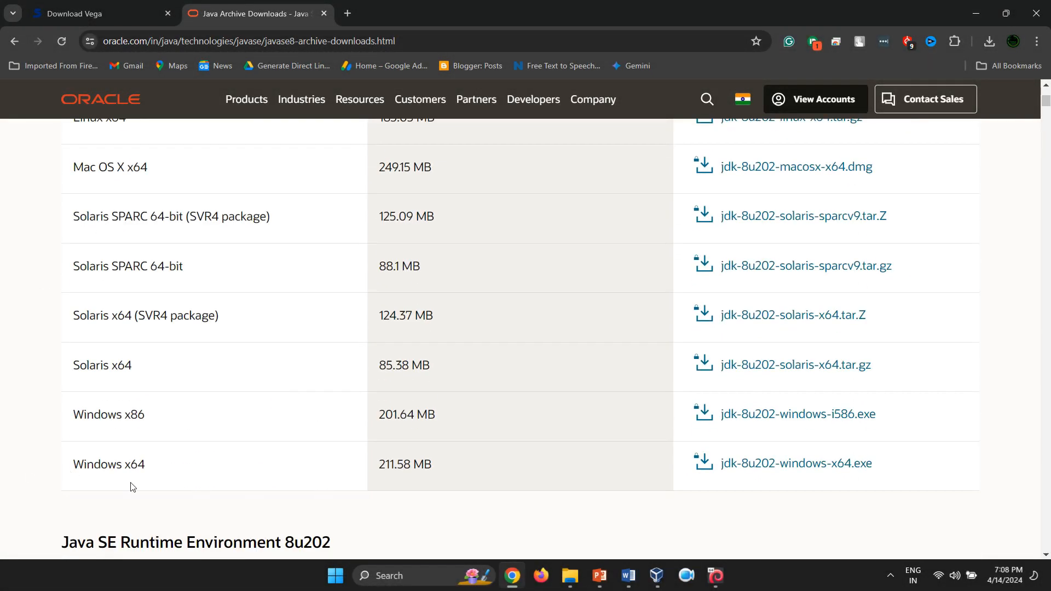
click(797, 463)
click(240, 297)
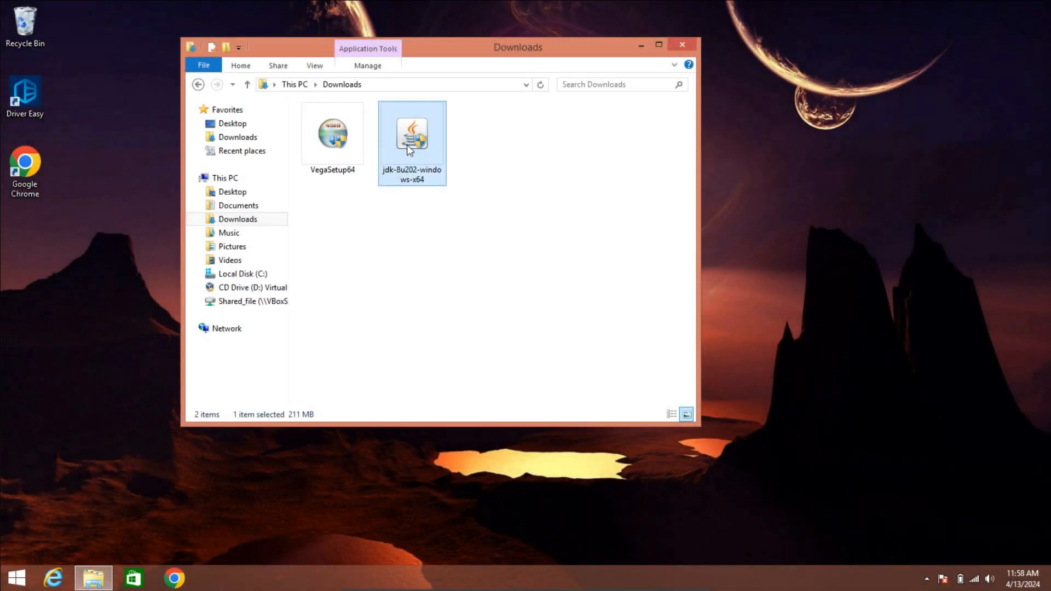
Step: Install Java SE Development Kit 8 Update 202 on Windows 8 from jdk-8u202-windows-x64, keeping the default setup options
double_click(406, 144)
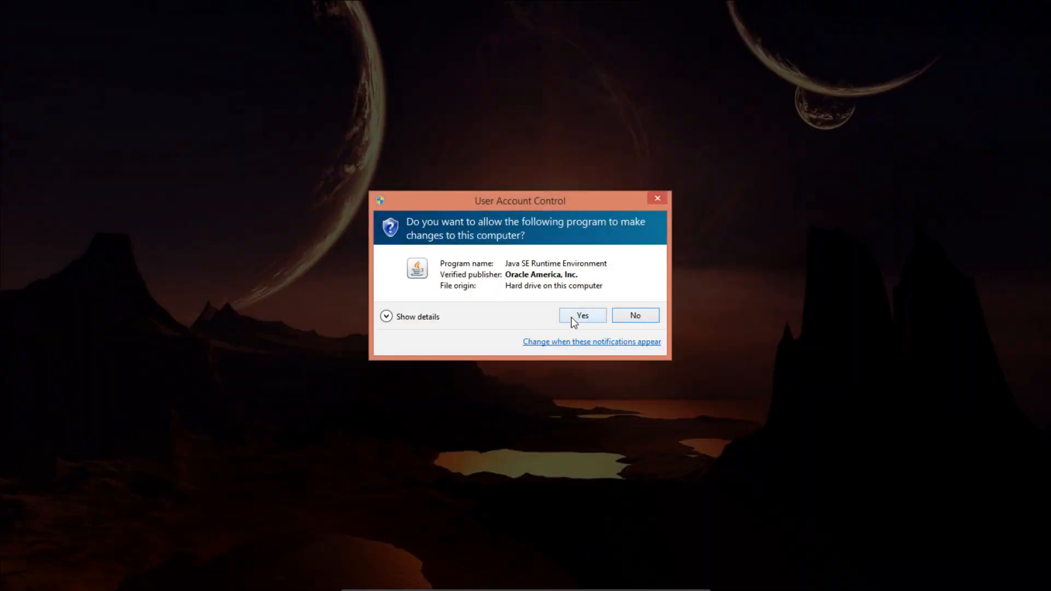
click(575, 316)
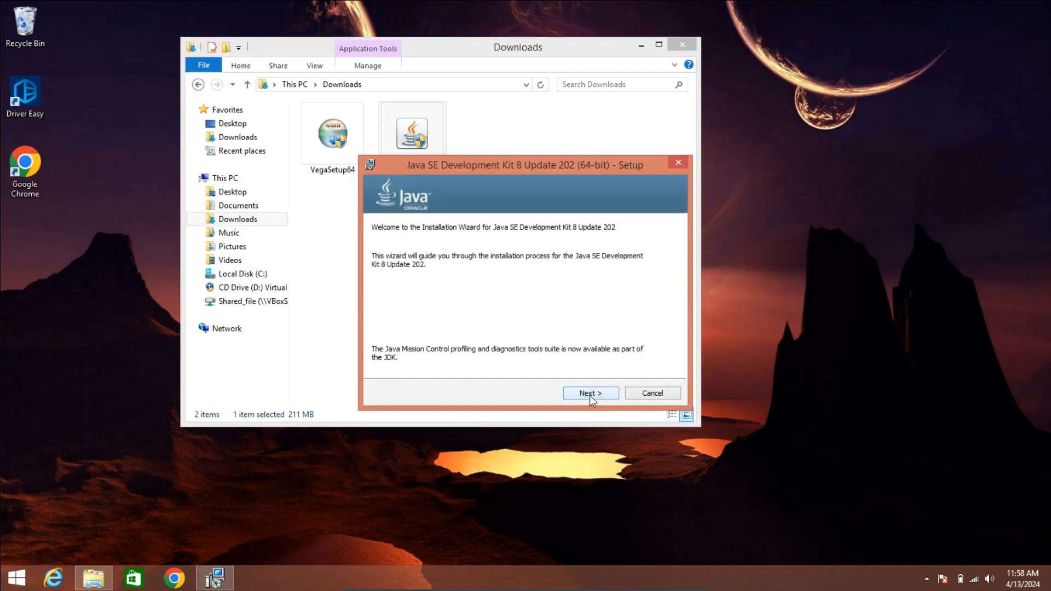
click(590, 394)
click(589, 394)
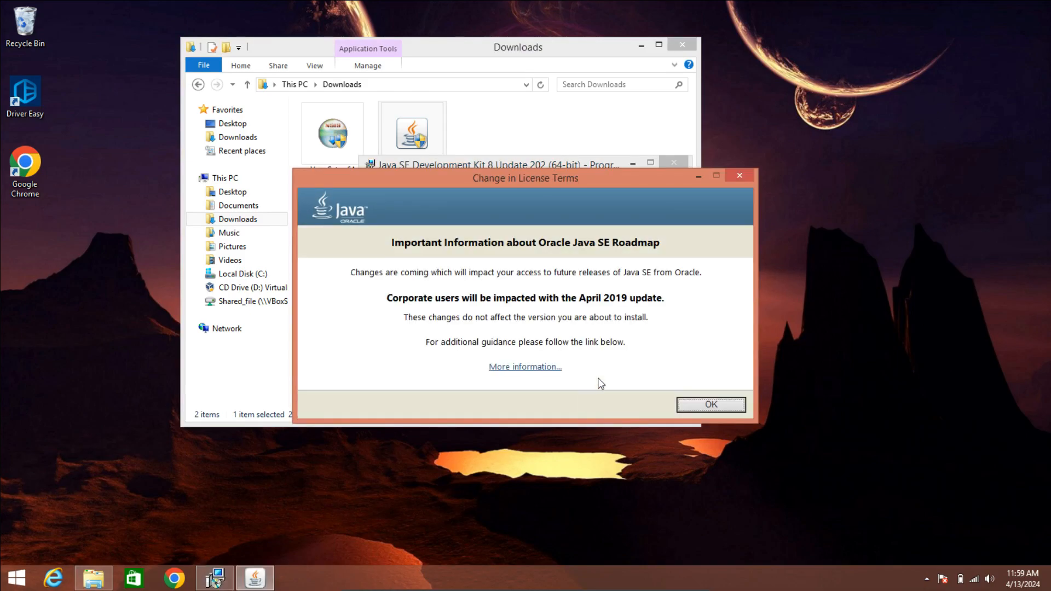
click(711, 406)
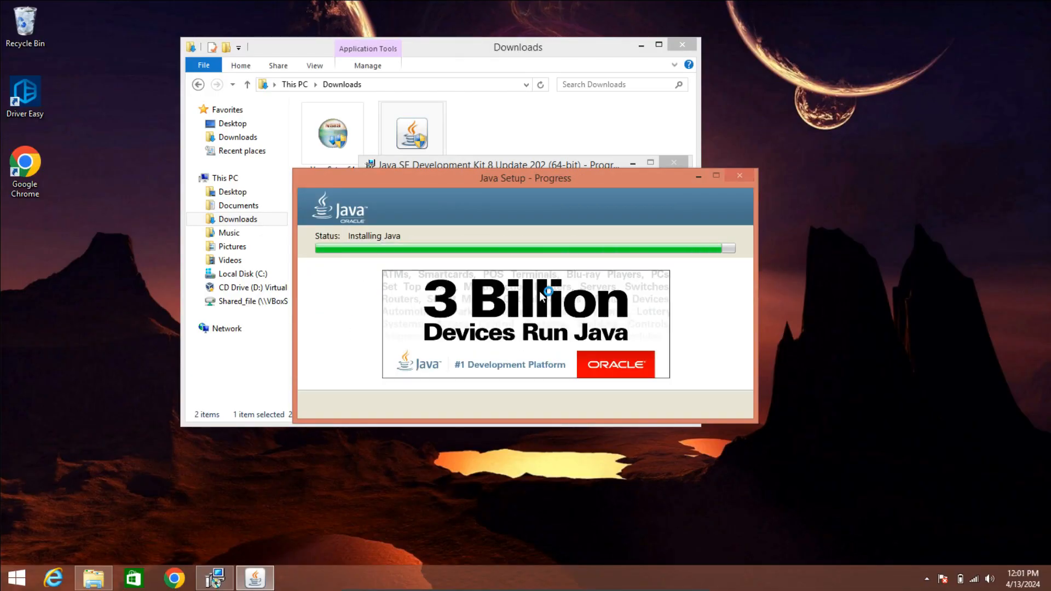
click(589, 393)
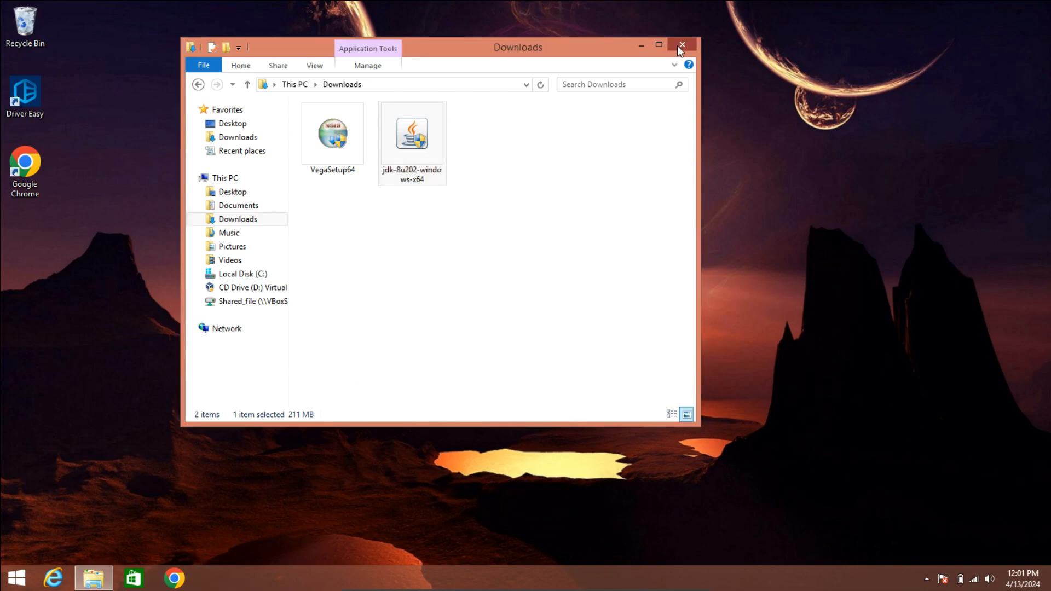
Step: Check the installed Java version by running java -version in a command prompt, closing the prompt when done
click(643, 47)
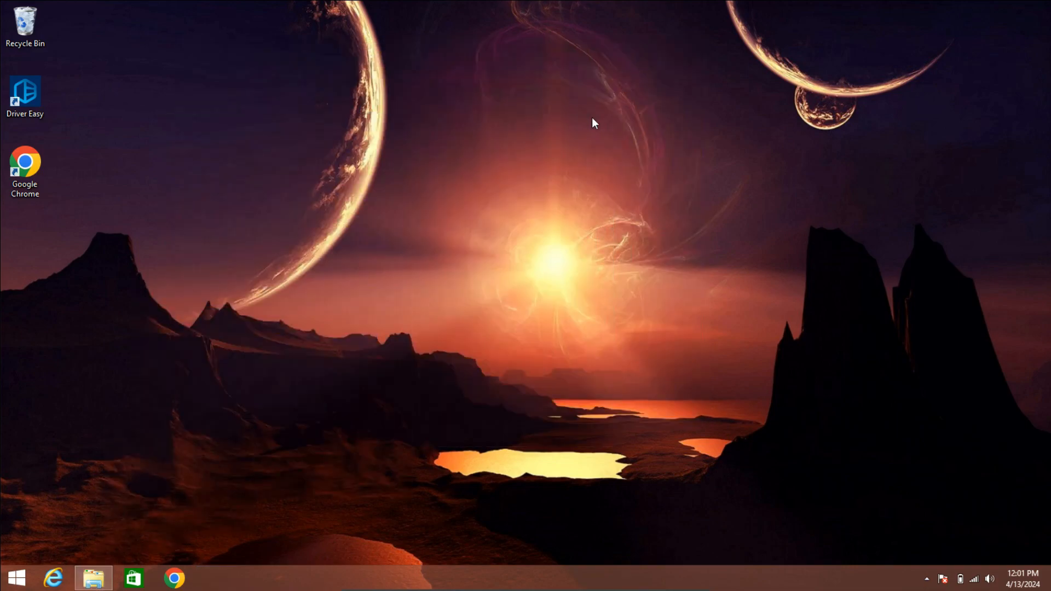
key(super+r)
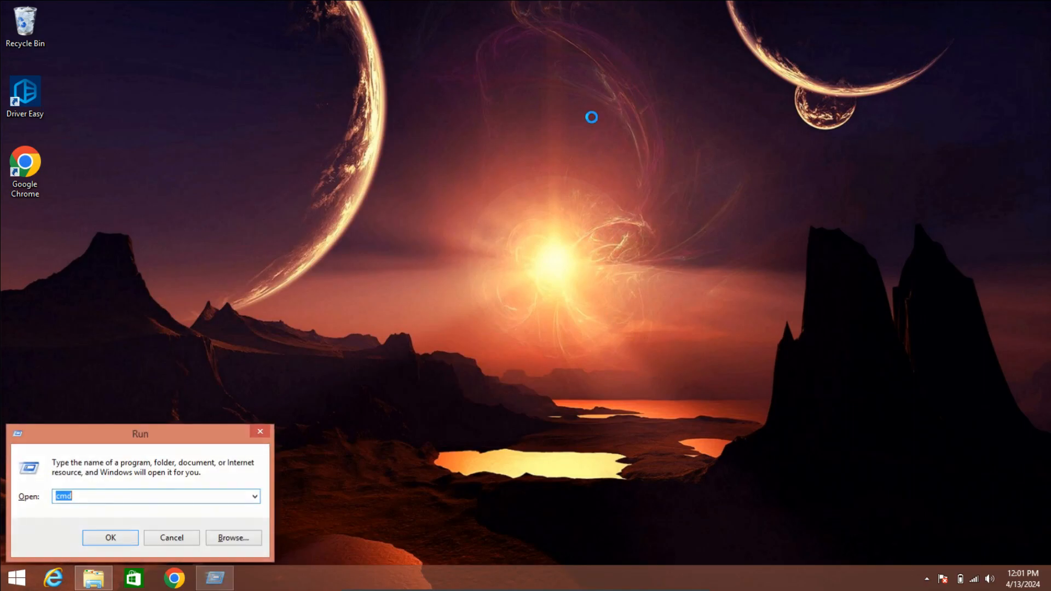
key(Return)
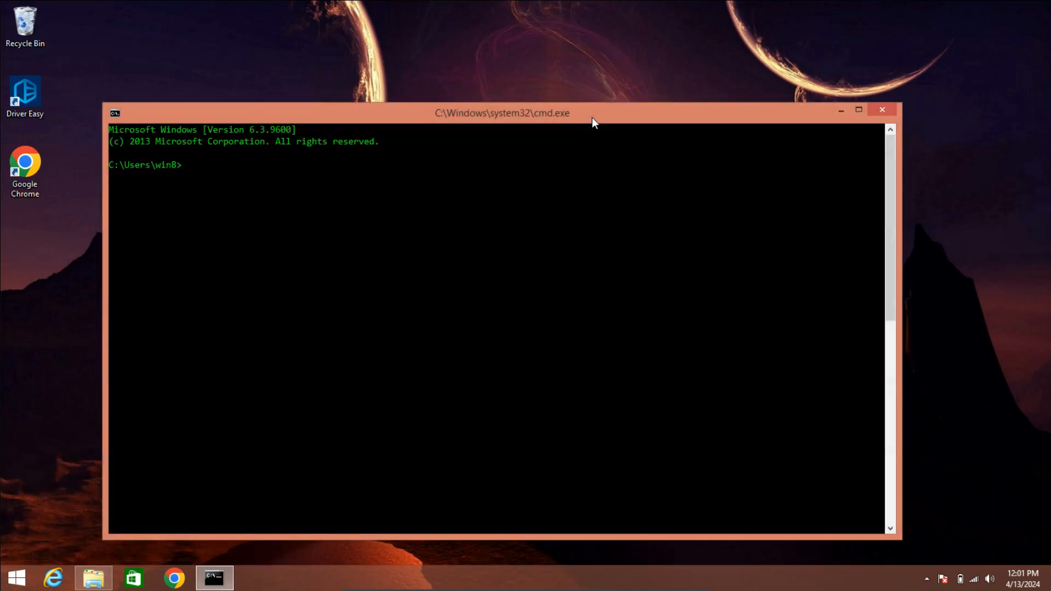
text(java -versio)
text(n)
key(Return)
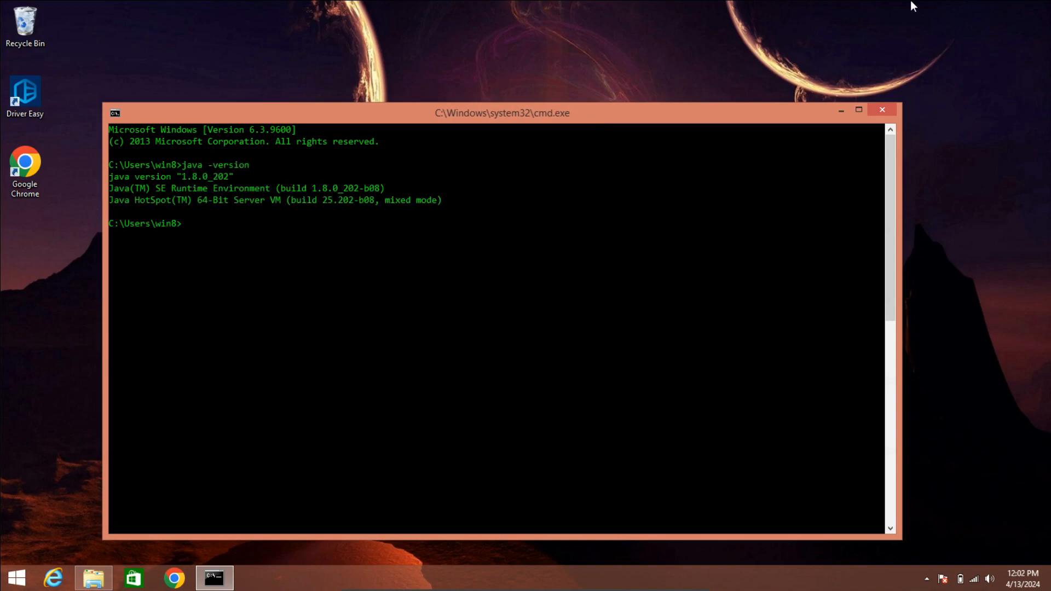
click(882, 109)
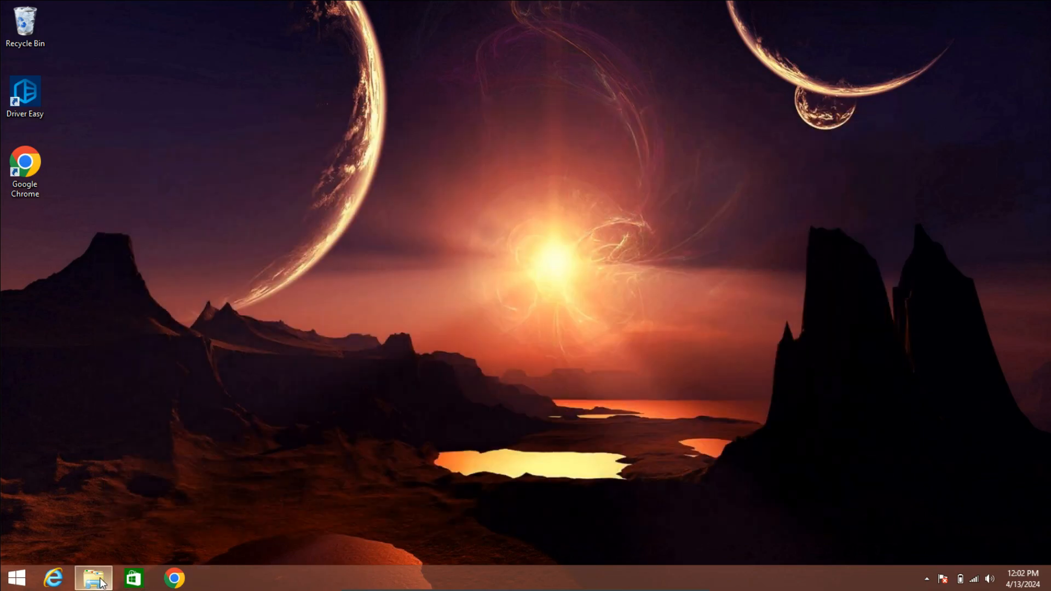
Step: Install Vega 1.0 from VegaSetup64 into C:\Program Files (x86)\Vega, accepting the license, and run Vega when setup finishes
click(94, 578)
click(346, 150)
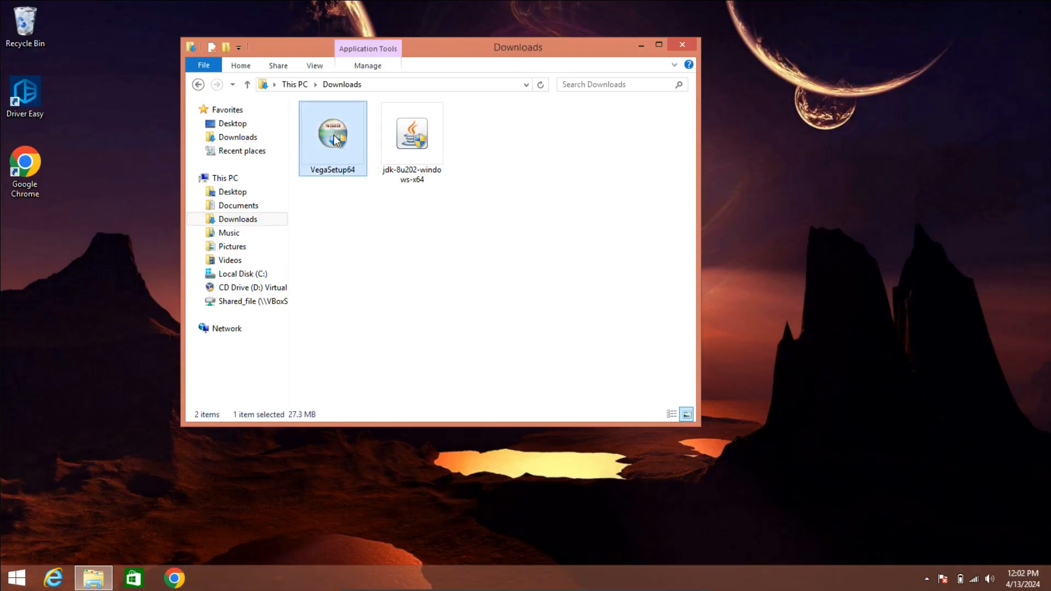
double_click(334, 135)
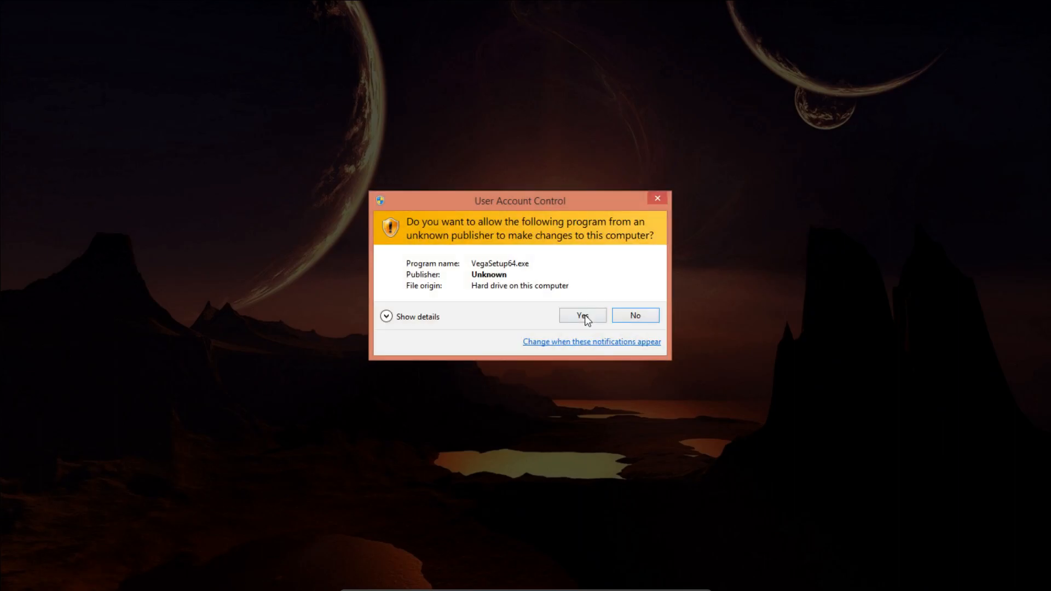
click(584, 314)
click(601, 393)
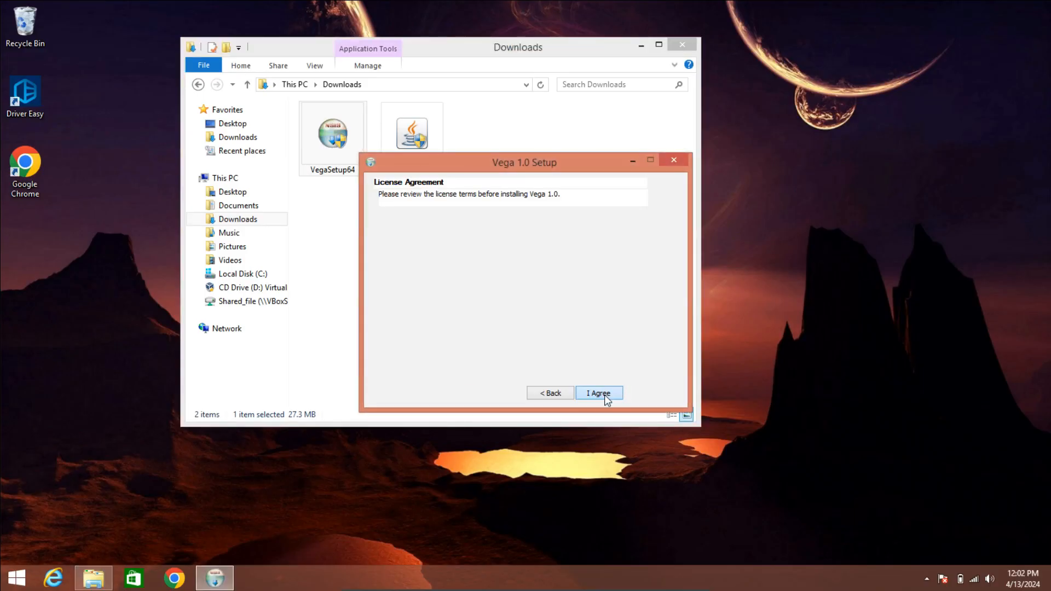
click(601, 394)
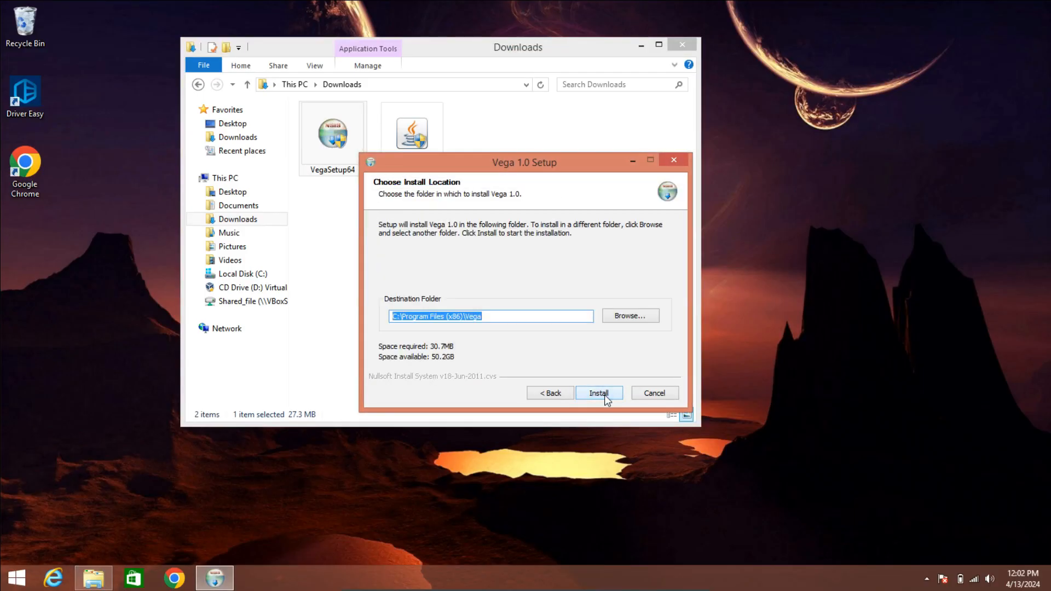
click(601, 393)
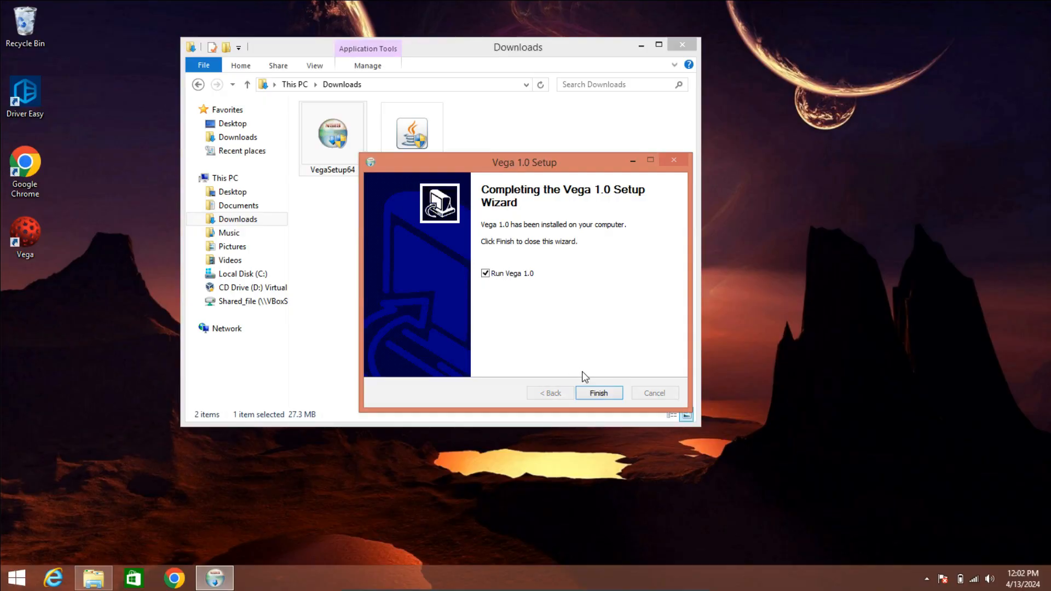
click(599, 393)
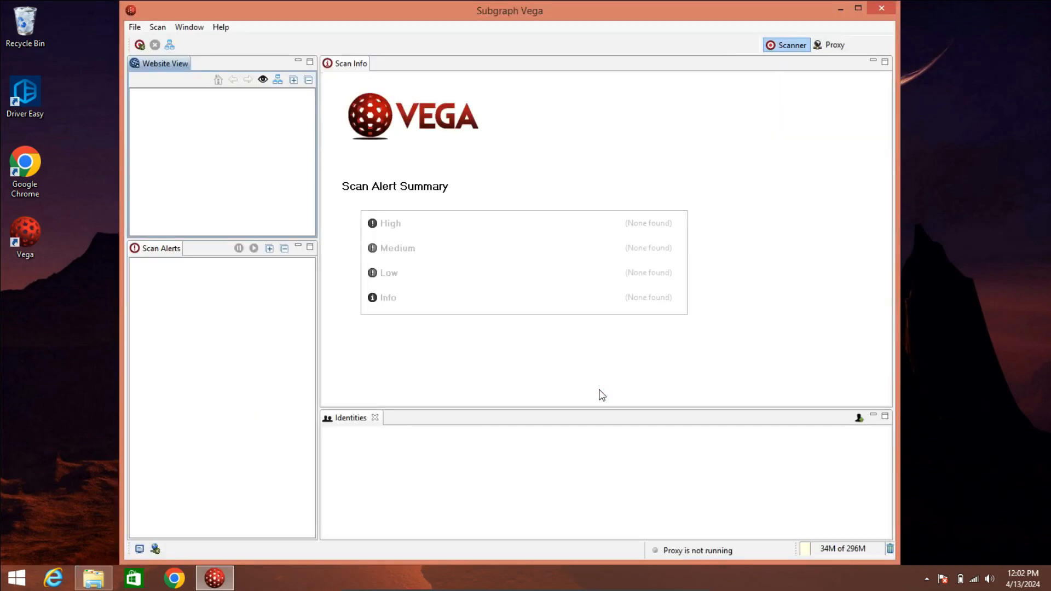
Step: Maximize the Vega window and begin setting up a new scan
click(860, 9)
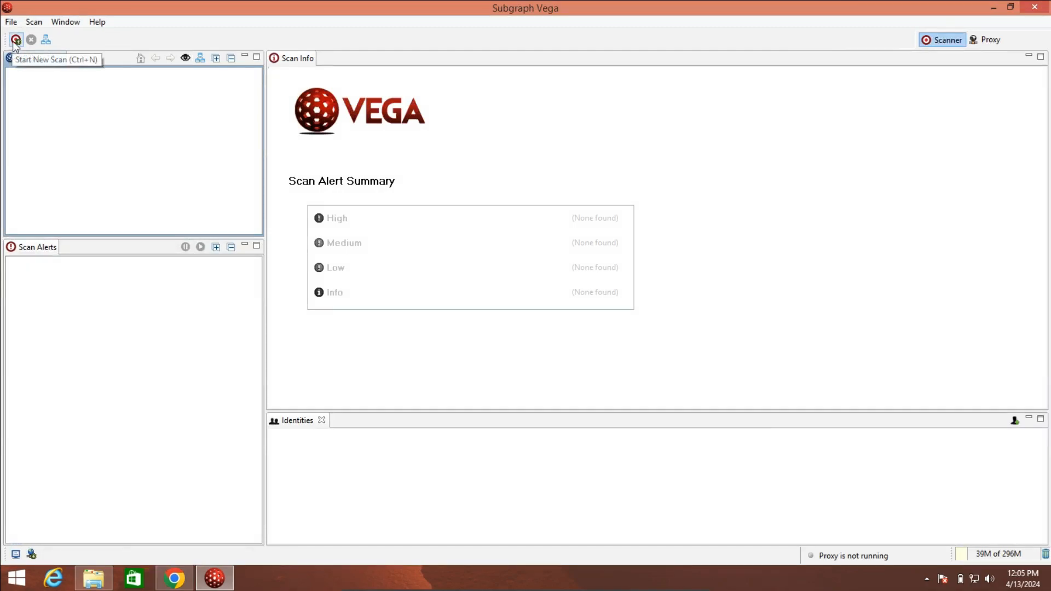
click(16, 40)
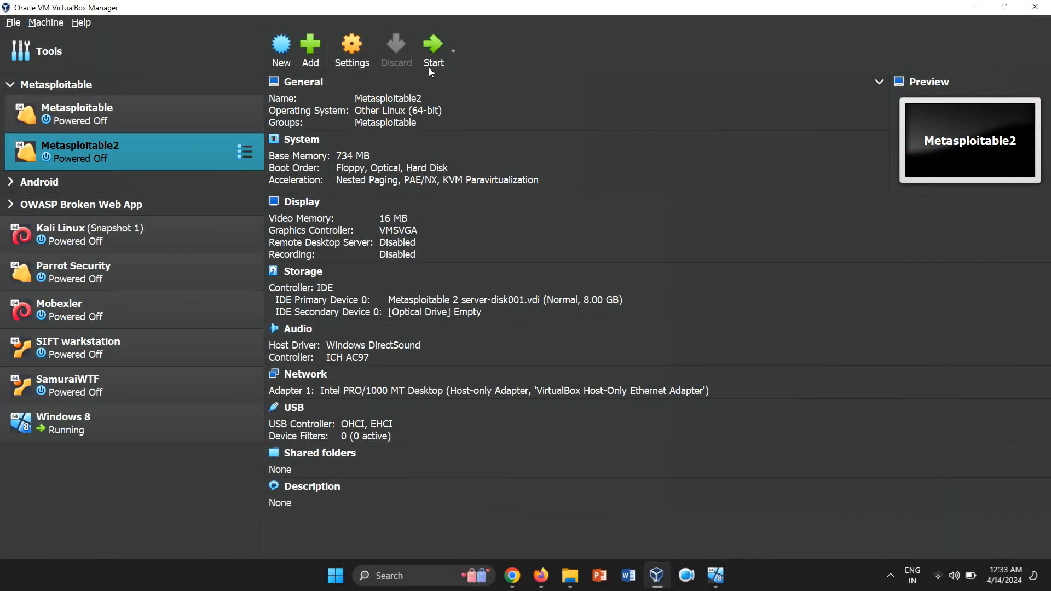
Step: Boot the Metasploitable2 virtual machine in VirtualBox and return to the Windows 8 virtual machine
click(433, 51)
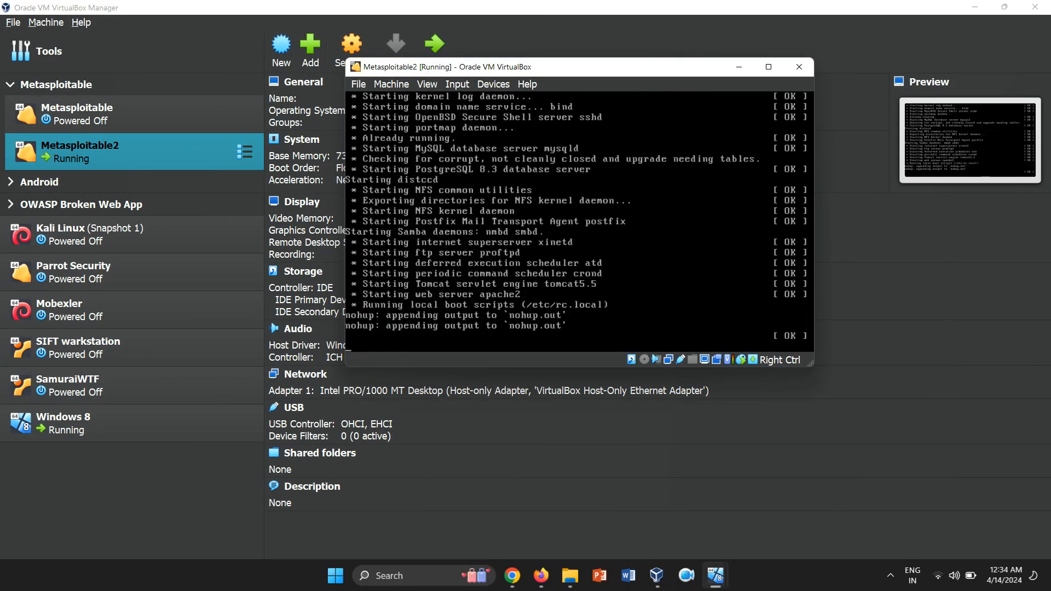
mouse_move(716, 576)
click(681, 535)
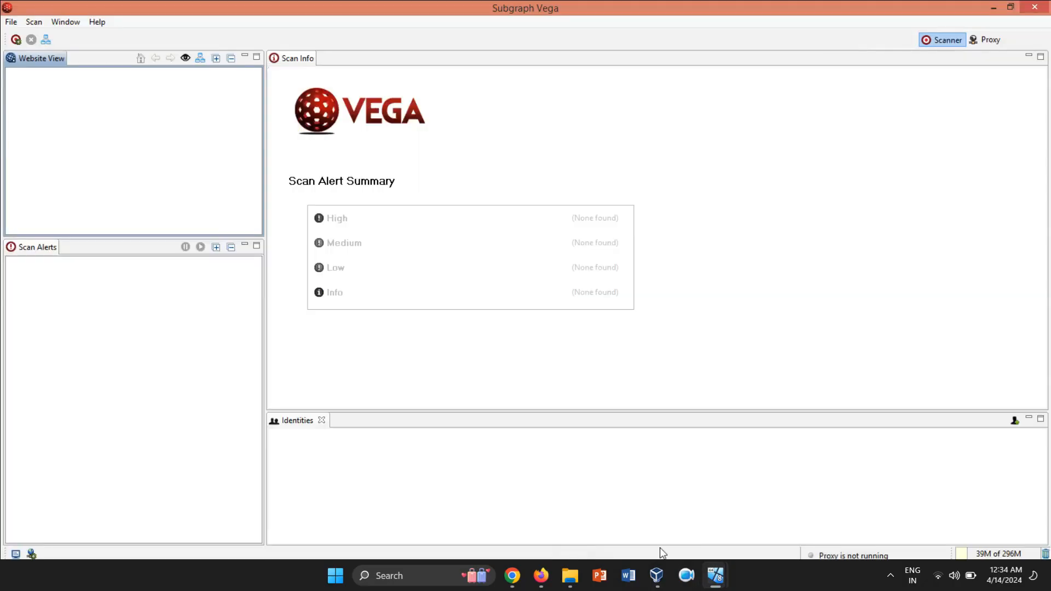
Step: In Chrome, load the Metasploitable2 site at 192.168.56.104 and copy its address
click(174, 579)
text(192.16)
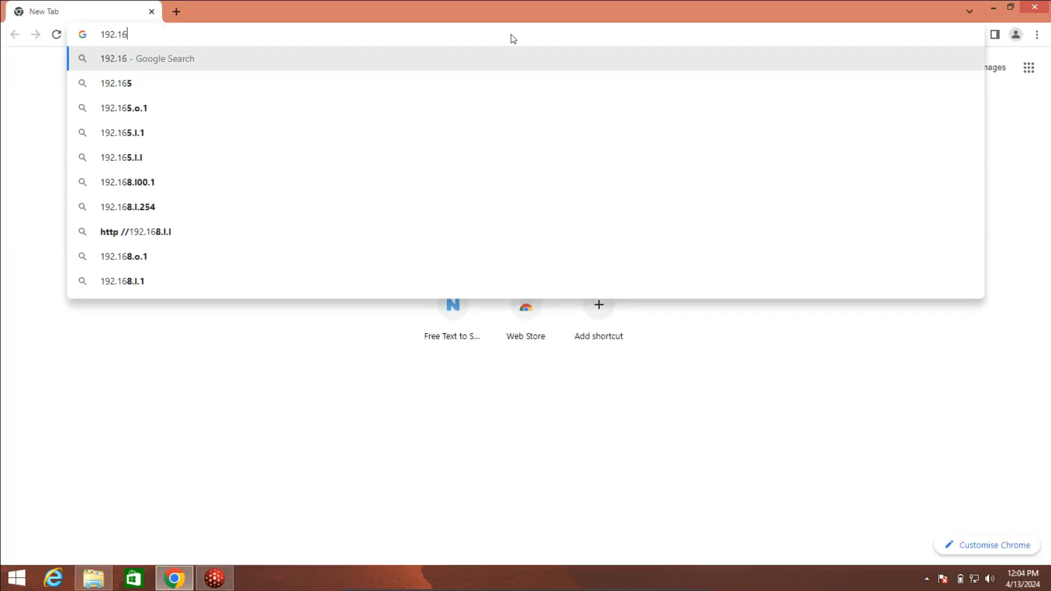
text(8.56.104)
key(Return)
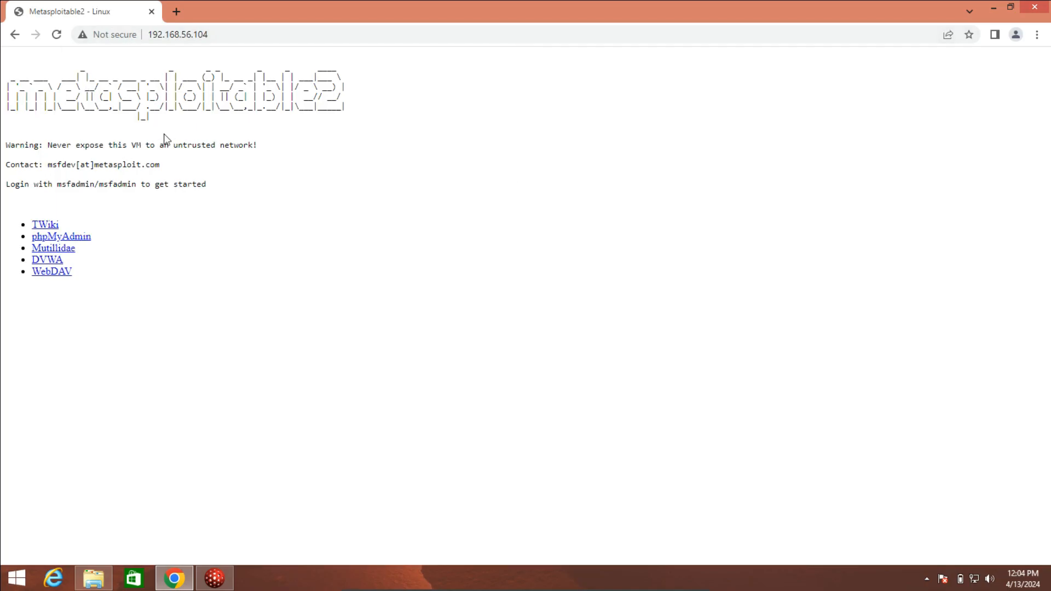
right_click(182, 34)
click(212, 84)
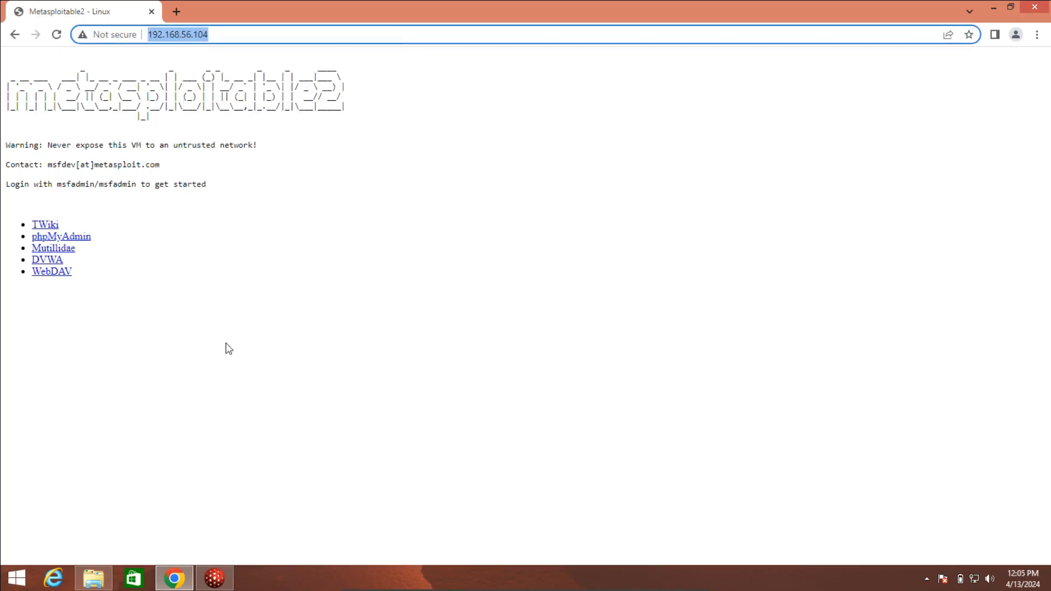
click(214, 579)
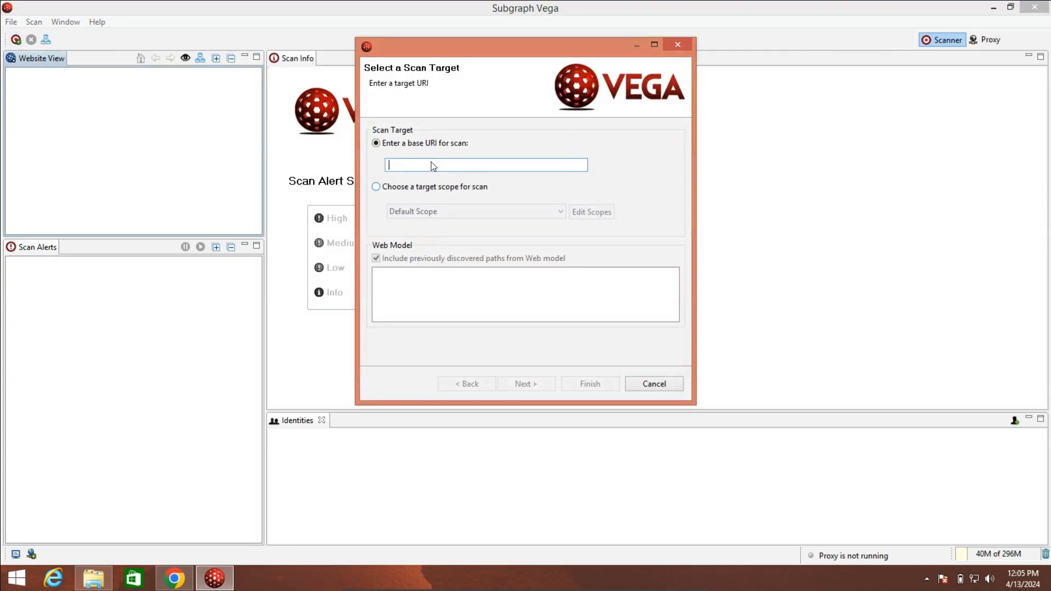
key(ctrl+v)
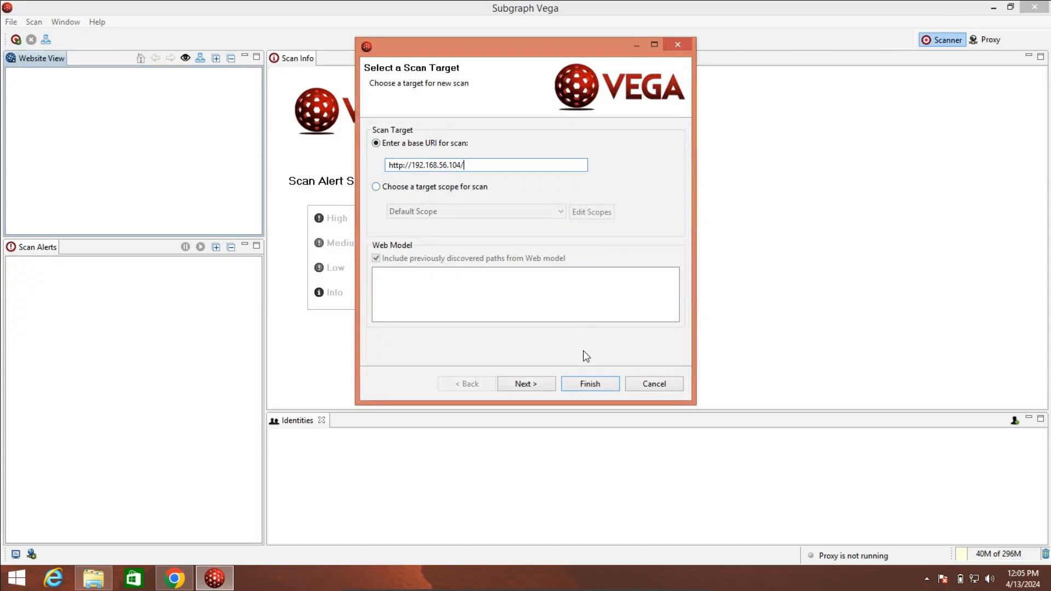
click(530, 383)
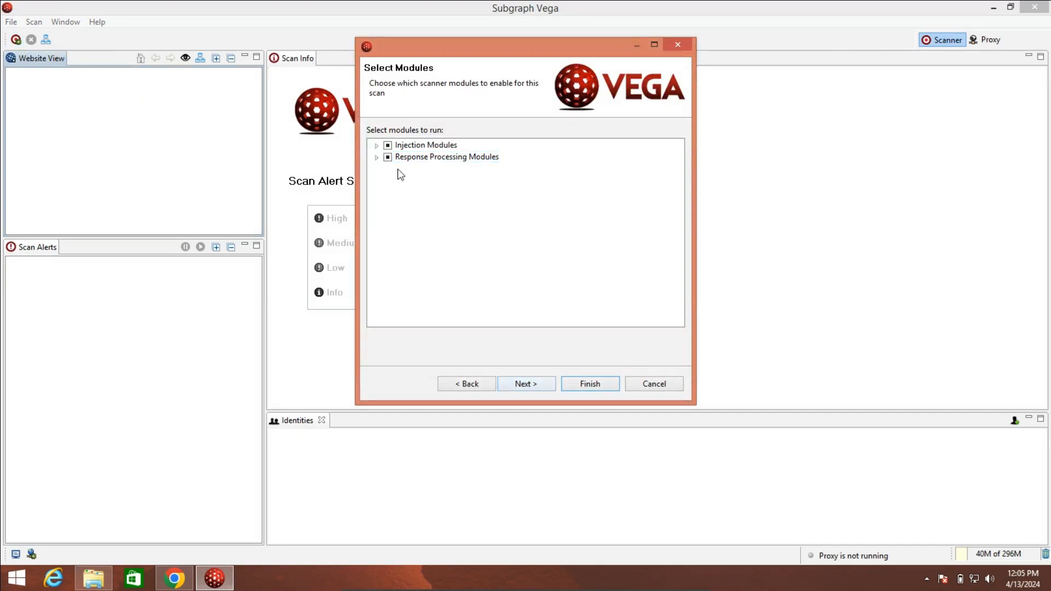
Step: Enable the Integer Overflow, Blind SQL Timing, Format String, Blind XPath and Blind OS Command Timing injection modules and accept the module selection
click(376, 146)
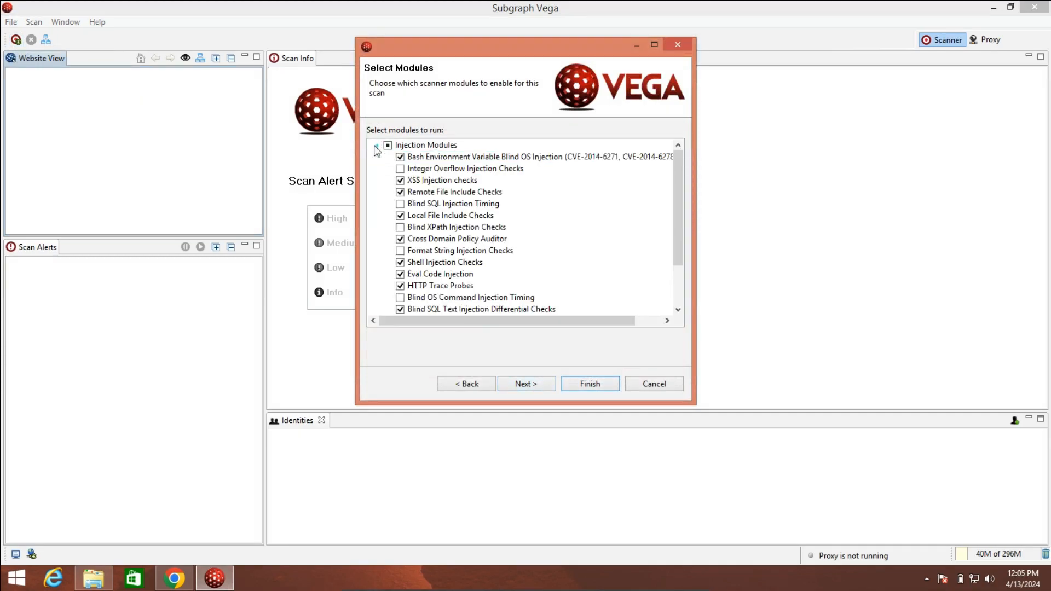
click(400, 169)
click(400, 204)
click(400, 251)
click(400, 227)
click(400, 298)
scroll(690, 294, down, 2)
click(376, 310)
scroll(575, 392, down, 4)
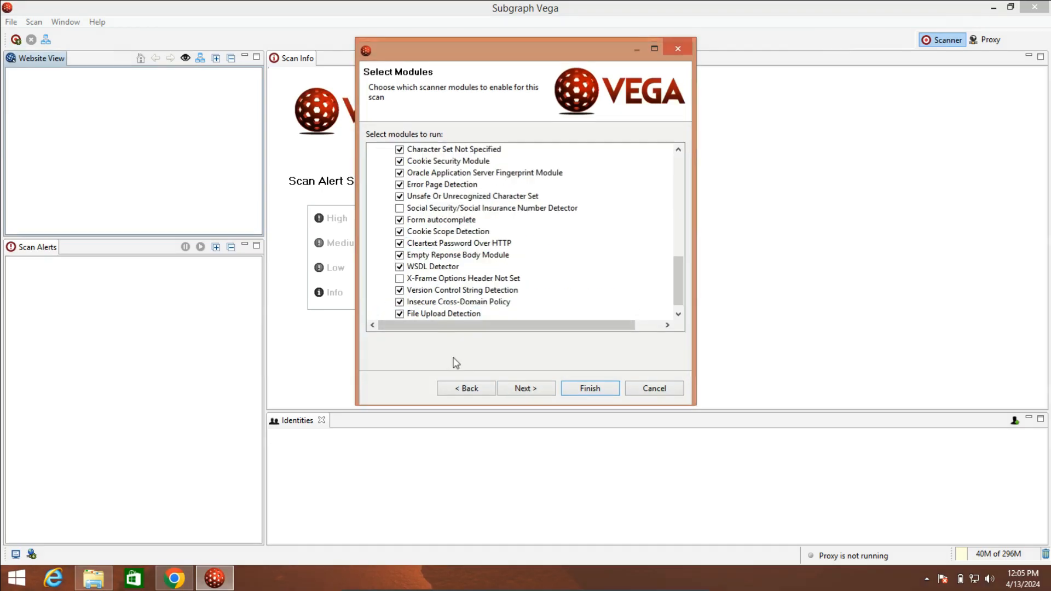
click(520, 390)
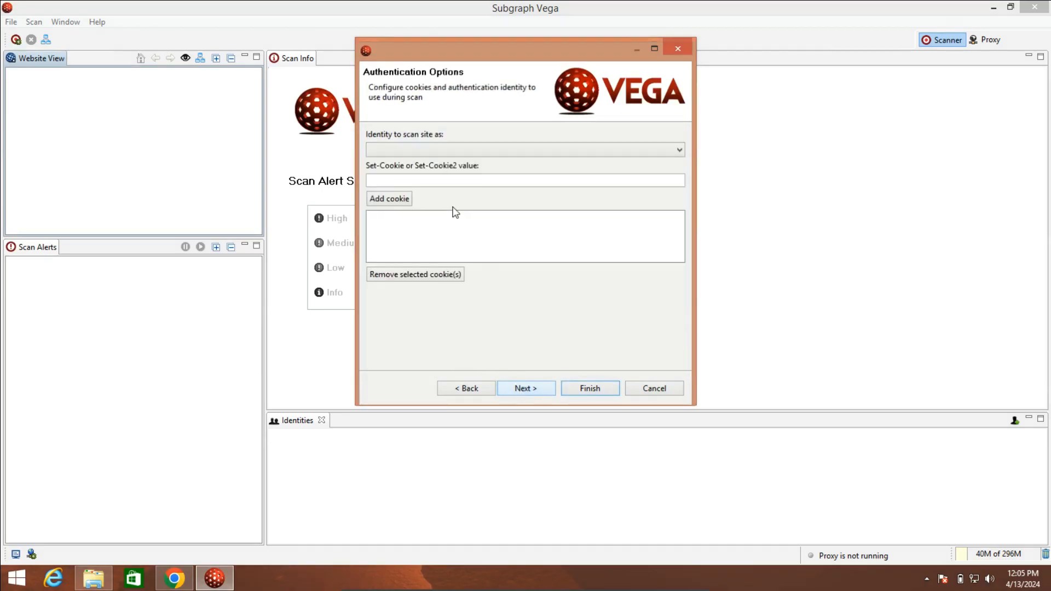
Step: Leave the identity and cookie options empty, keep the default excluded parameters, and start the scan
click(406, 149)
click(406, 149)
click(408, 180)
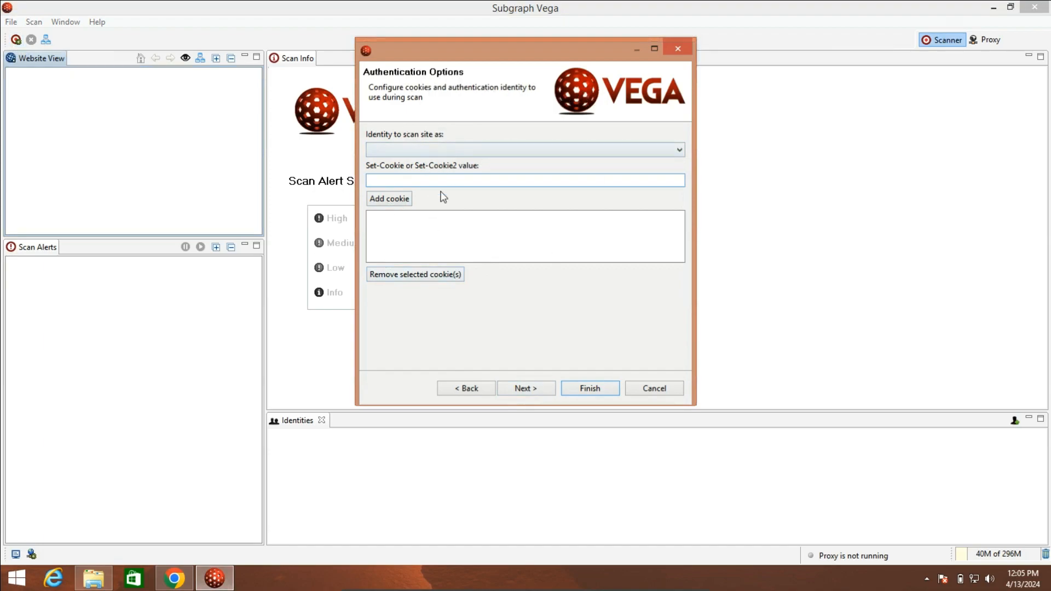
click(406, 148)
click(521, 386)
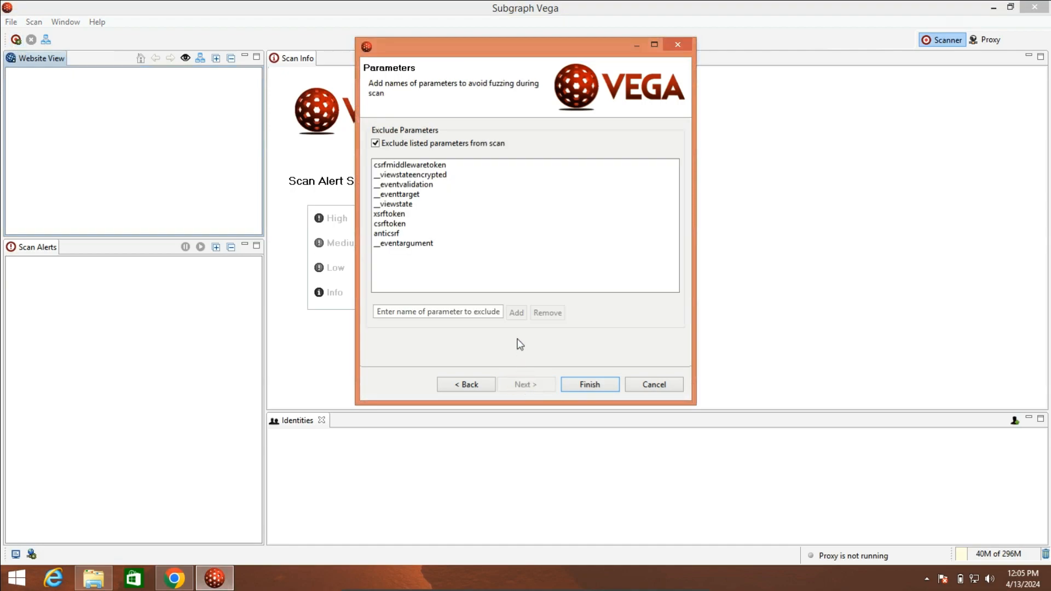
click(595, 387)
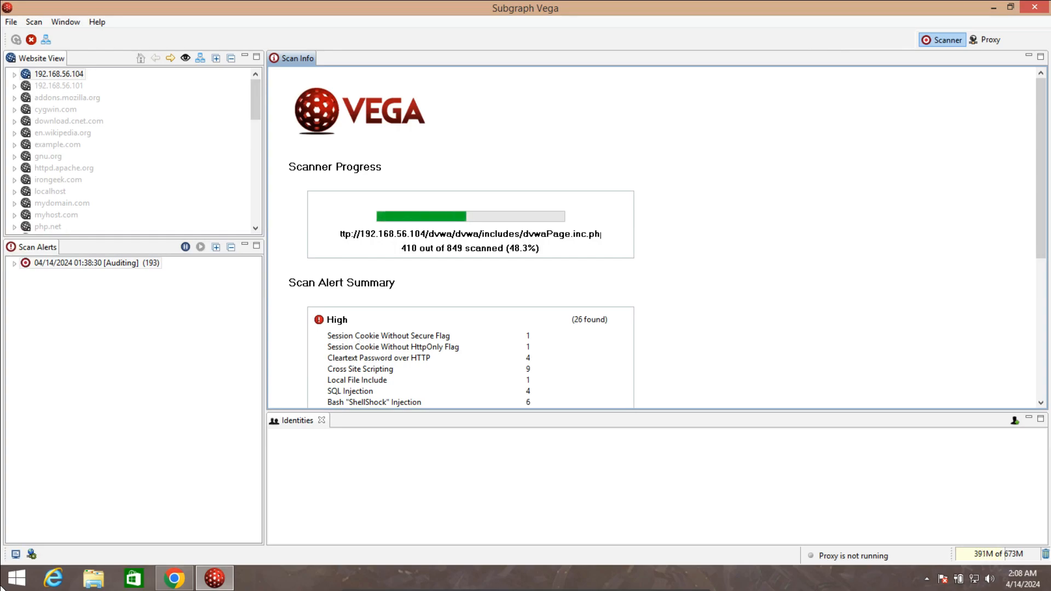
Step: Examine the running scan's High alerts and the Bash "ShellShock" Injection report for /twiki/bin/oops/Main down to its references
click(13, 264)
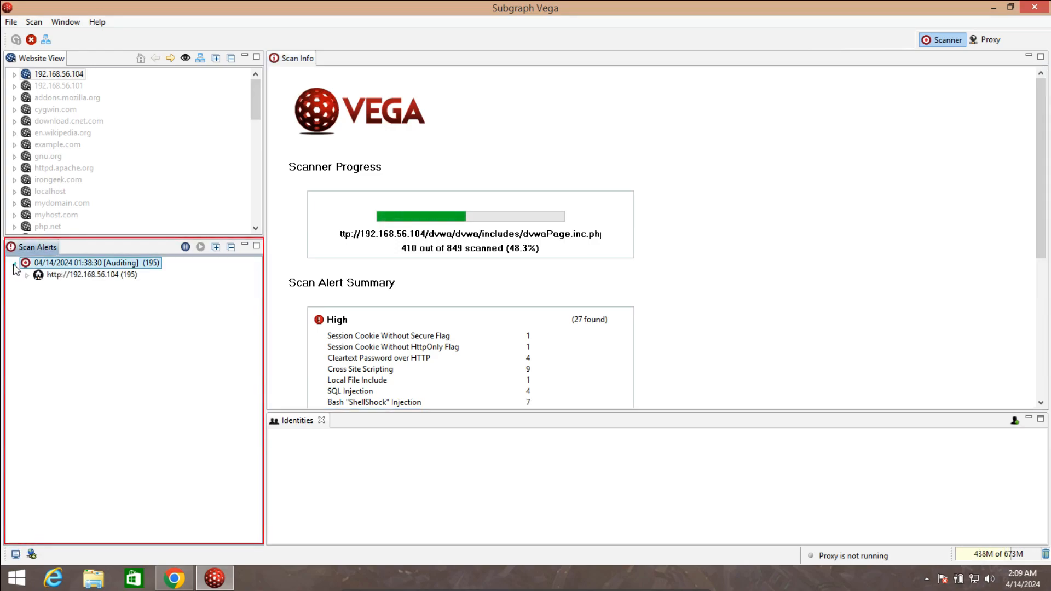
click(78, 276)
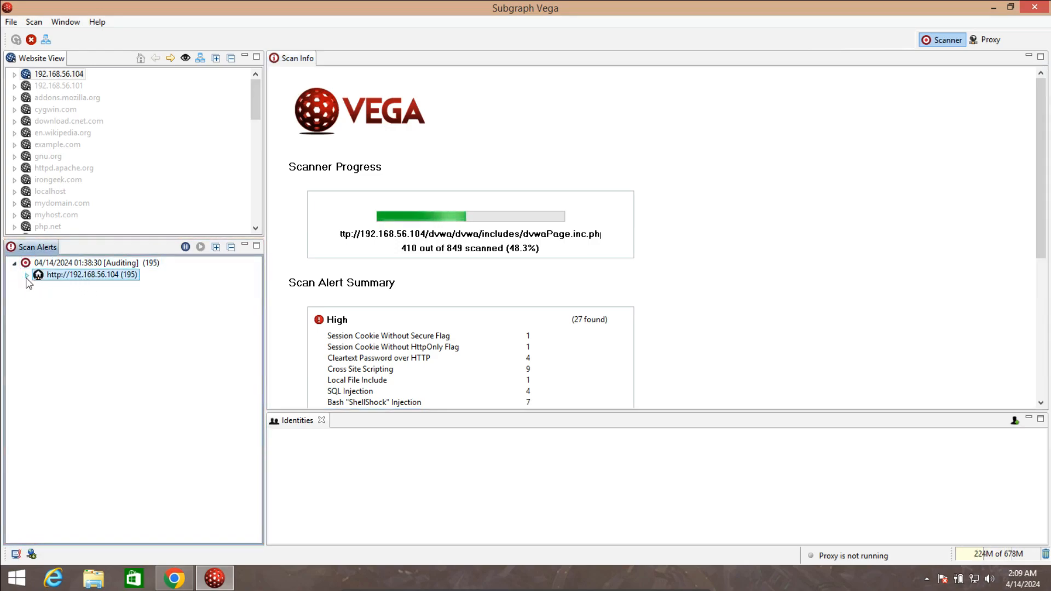
click(27, 276)
click(68, 286)
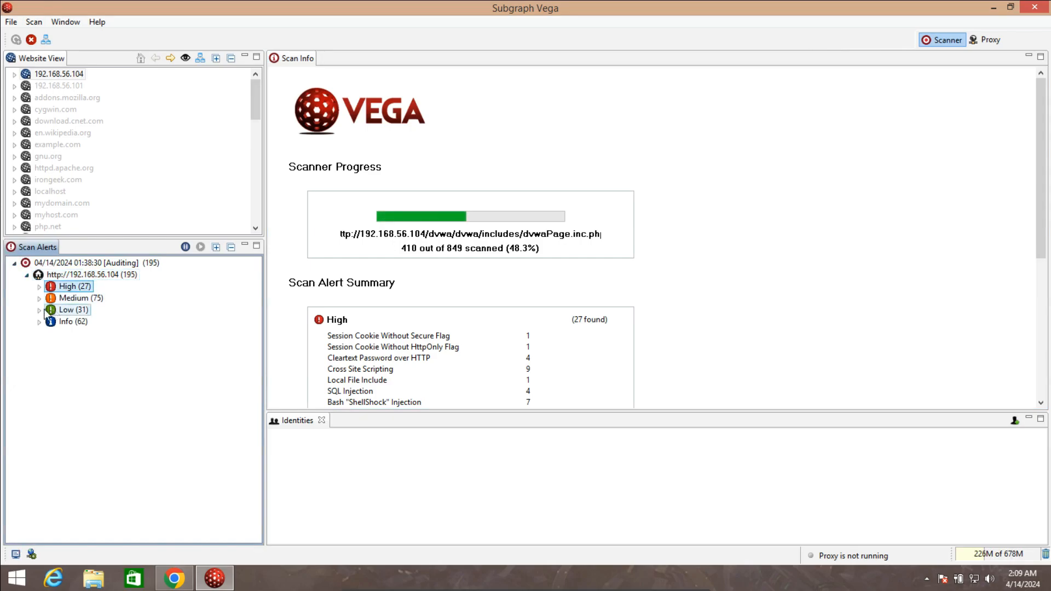
double_click(68, 286)
click(115, 299)
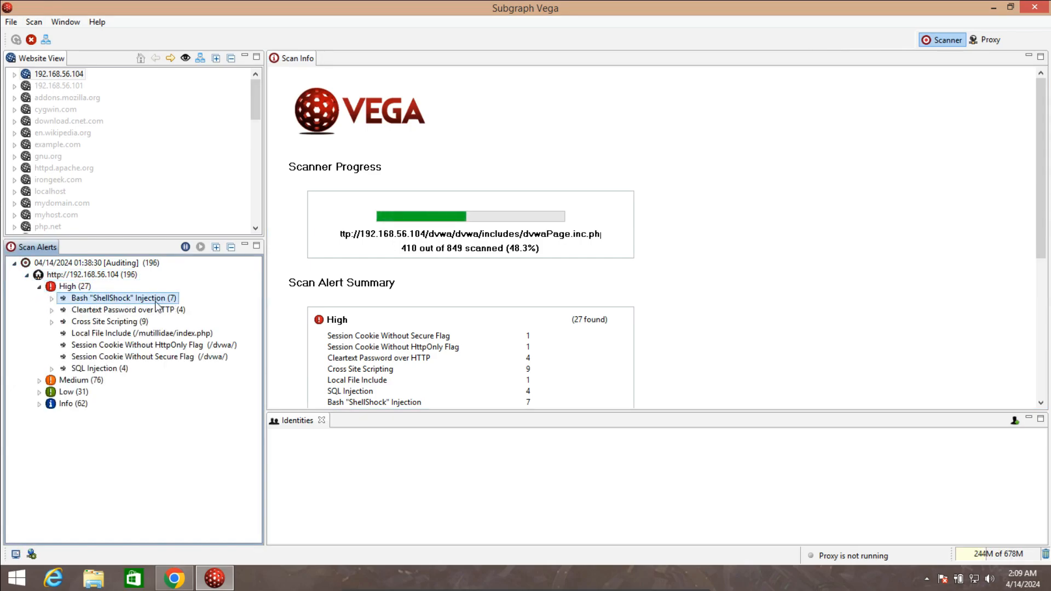
click(52, 299)
click(132, 311)
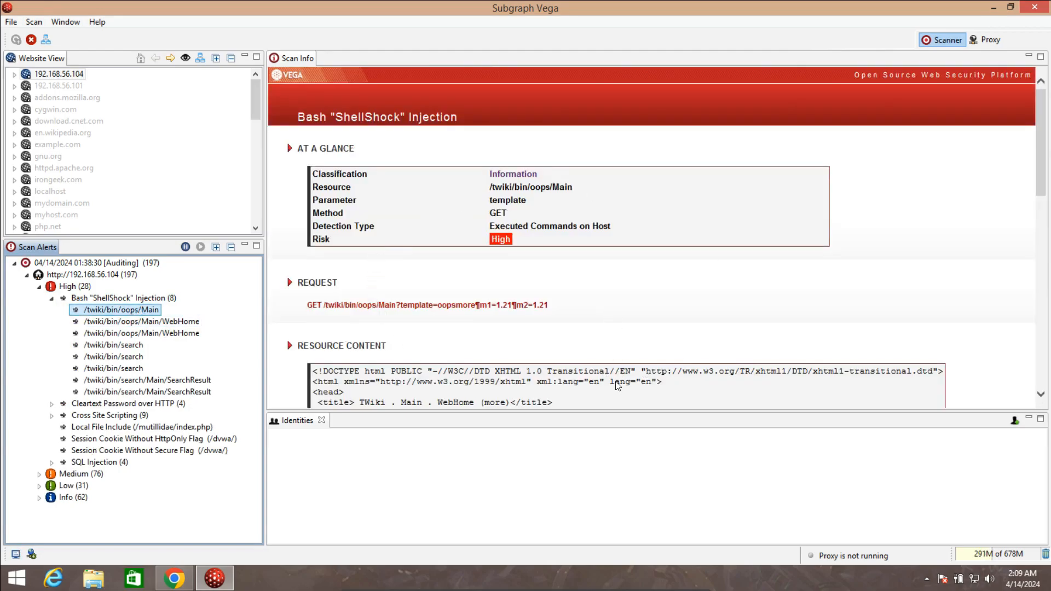
click(926, 333)
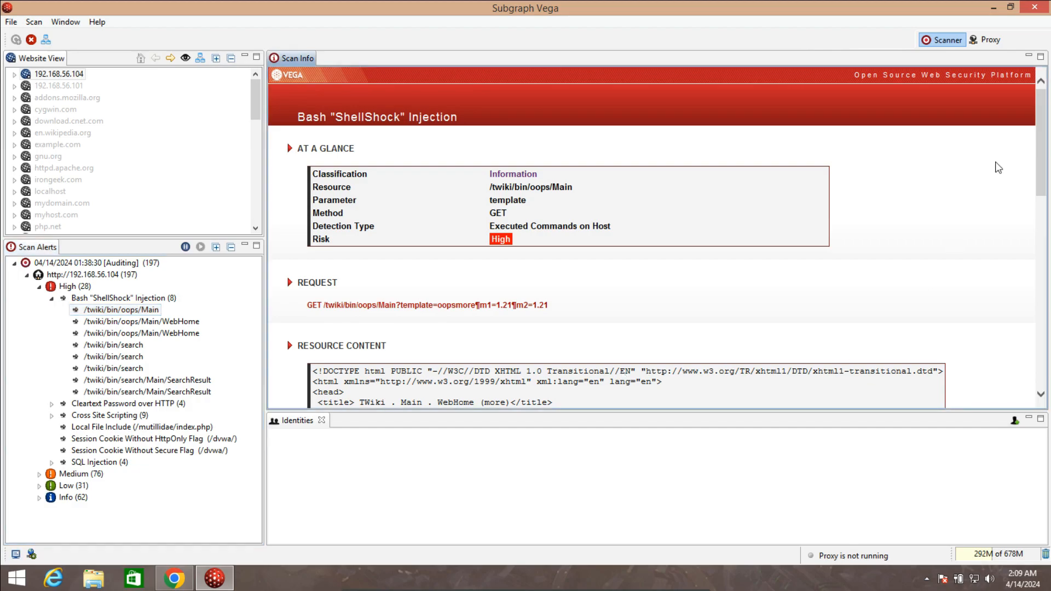
drag(1041, 154, 1039, 345)
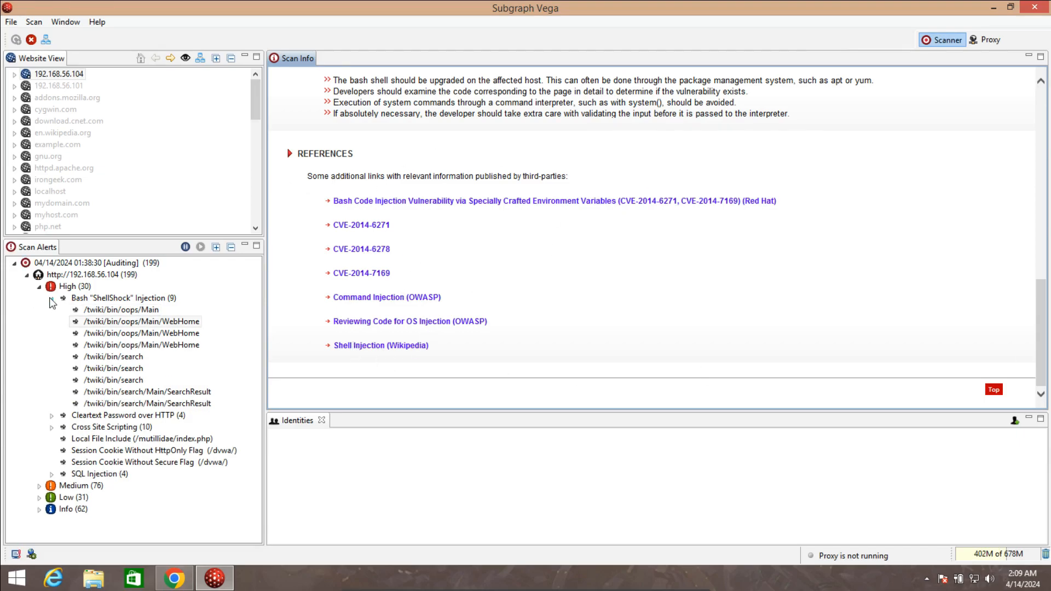
Step: Collapse the scan alerts tree to return to the scan summary and stop the running scan
click(39, 287)
click(27, 274)
click(14, 264)
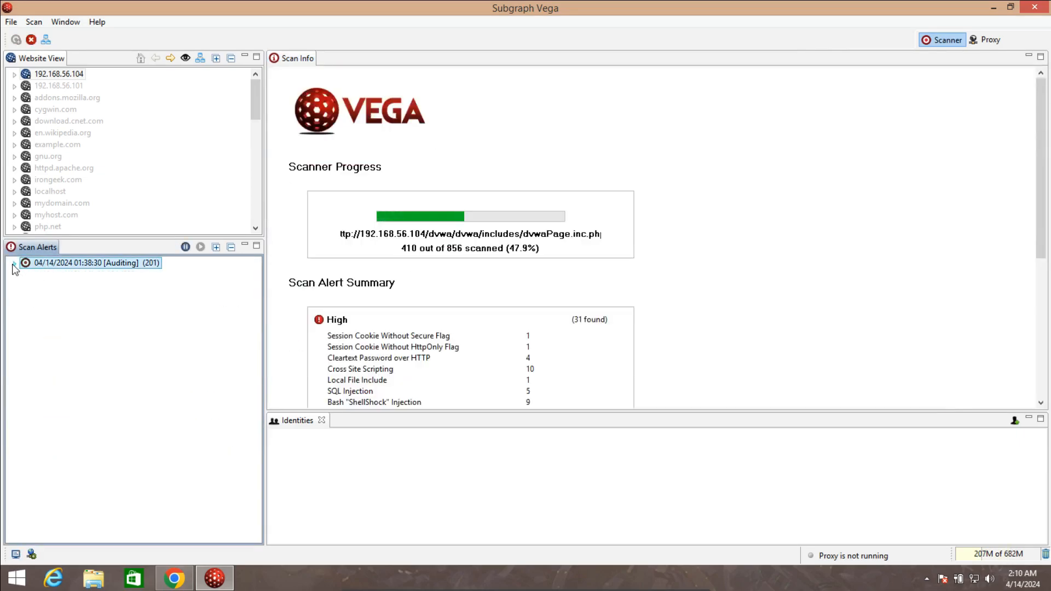
click(538, 257)
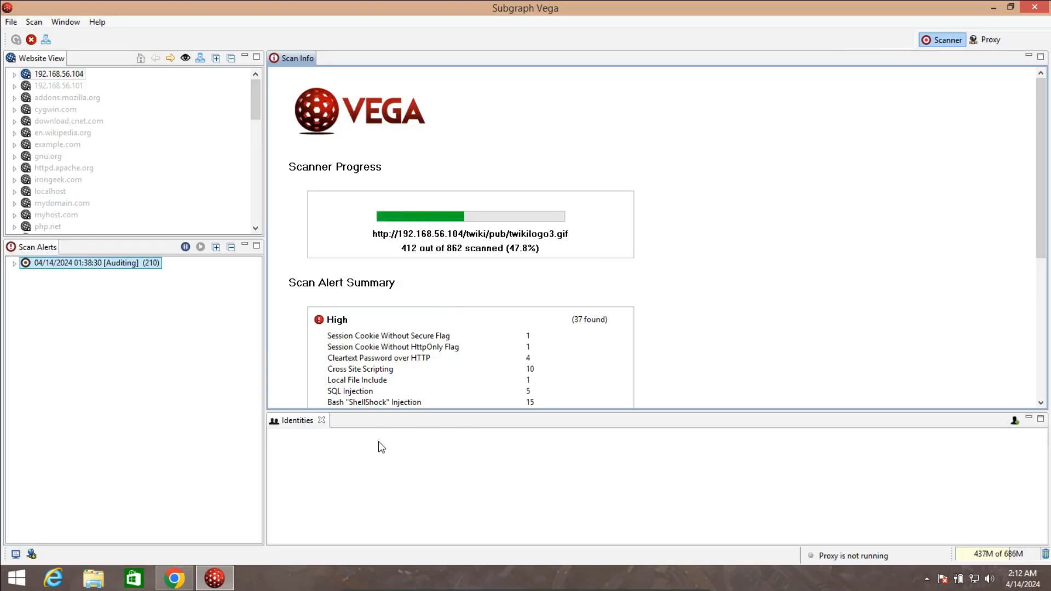
click(30, 40)
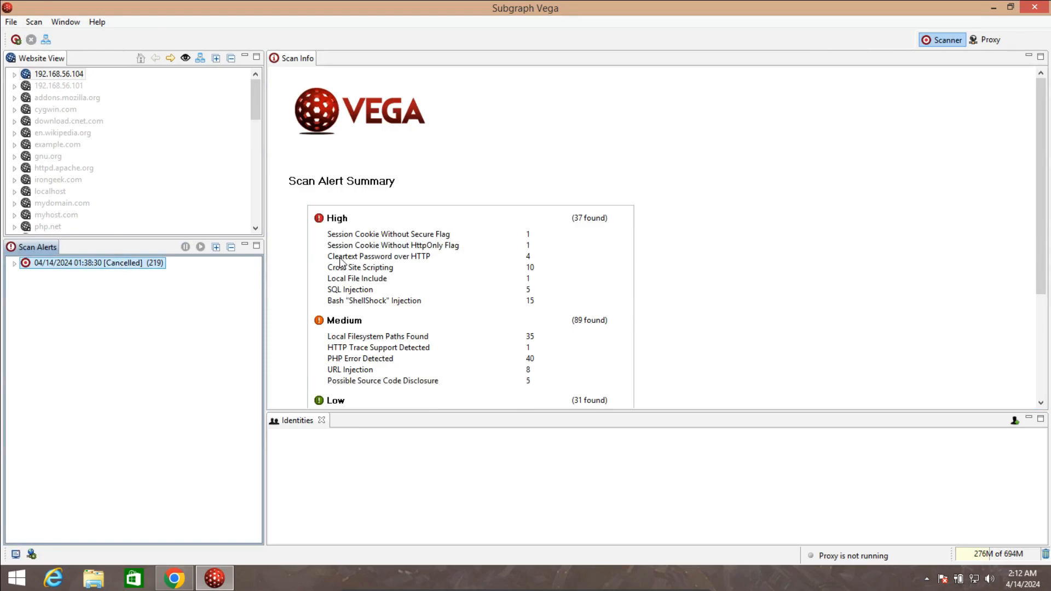
Step: Expand the cancelled scan's High alerts and open the first Bash "ShellShock" Injection finding, /twiki/bin/oops/Main
click(15, 264)
click(34, 277)
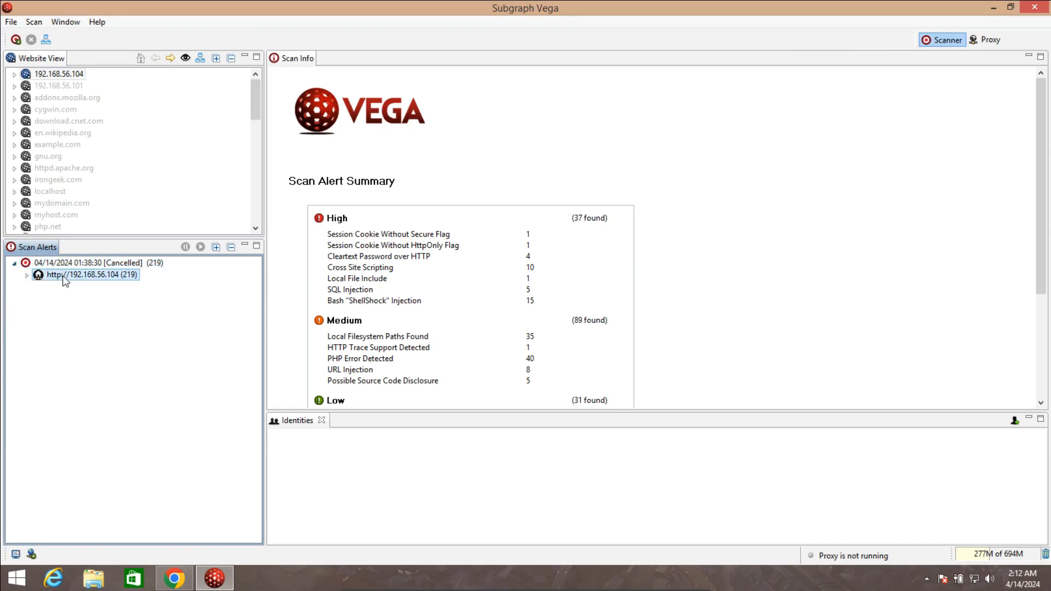
click(26, 276)
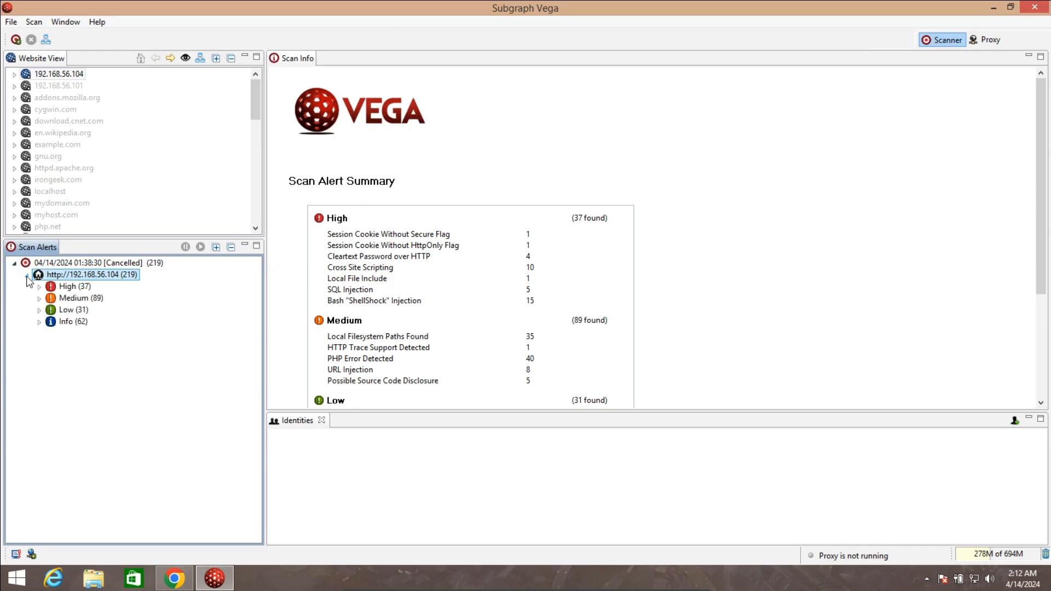
click(57, 289)
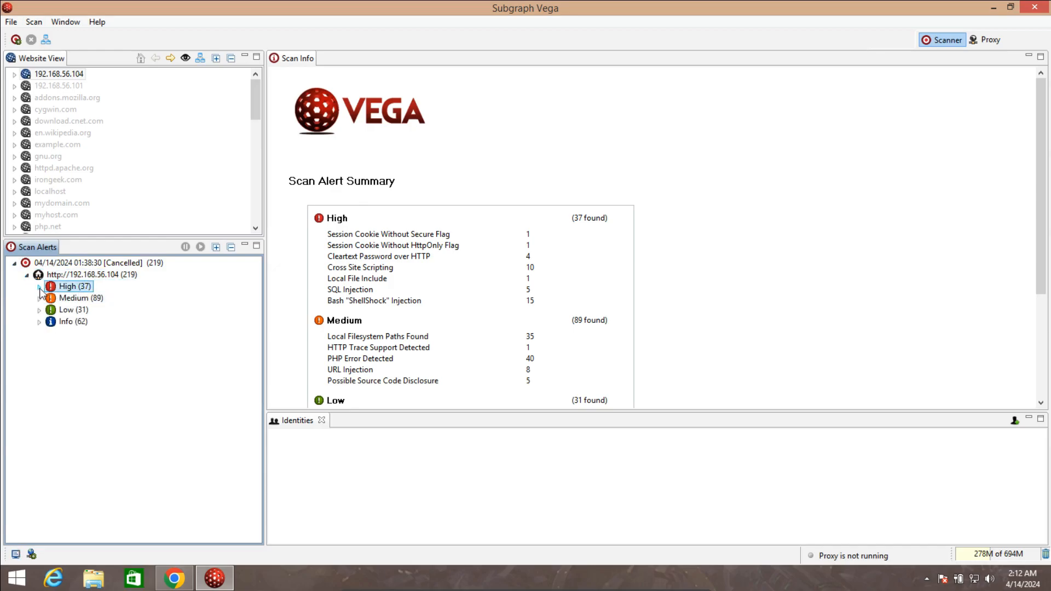
click(39, 287)
click(90, 300)
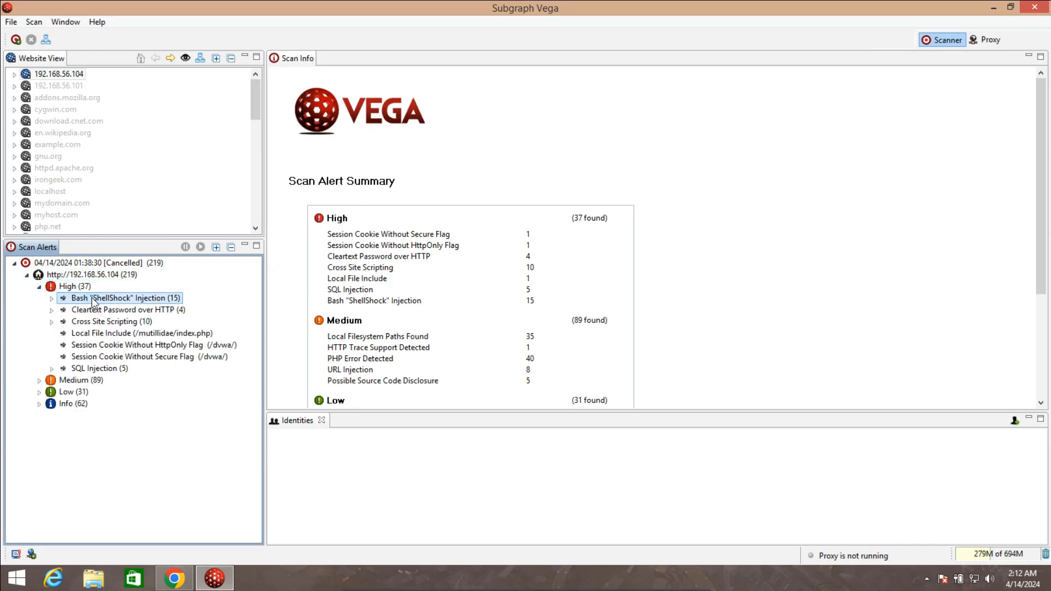
double_click(137, 301)
click(132, 310)
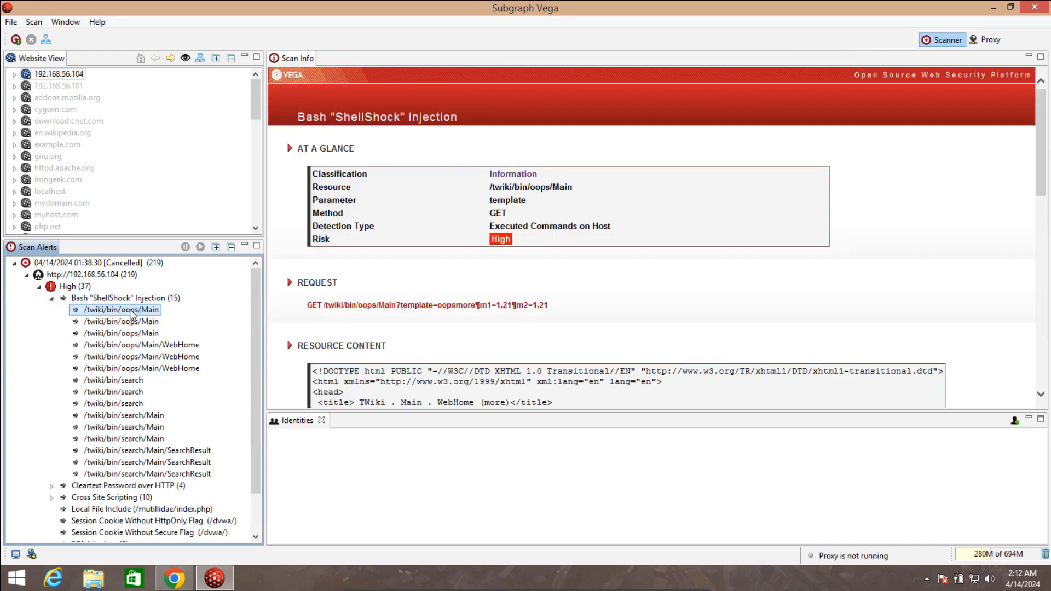
Step: Read through the finding's discussion, impact, remediation and references sections
scroll(386, 233, down, 2)
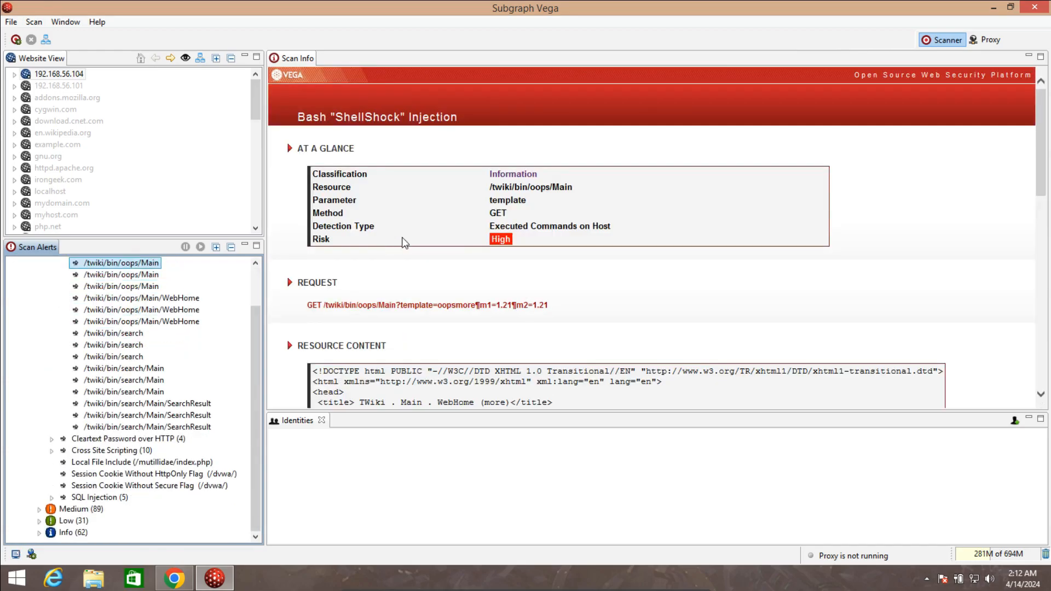
click(453, 281)
scroll(453, 280, down, 10)
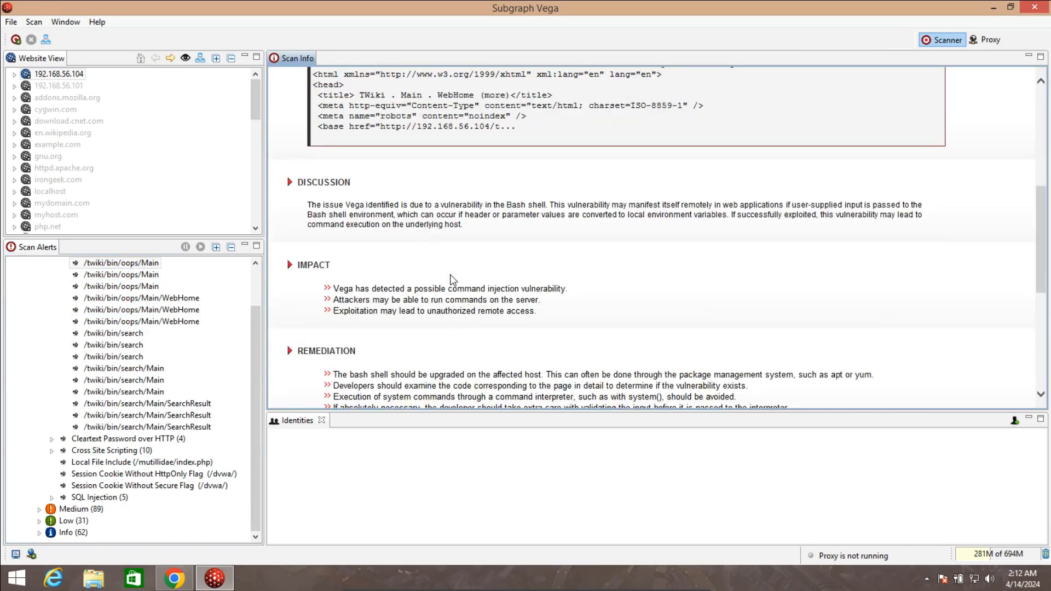
scroll(451, 274, down, 3)
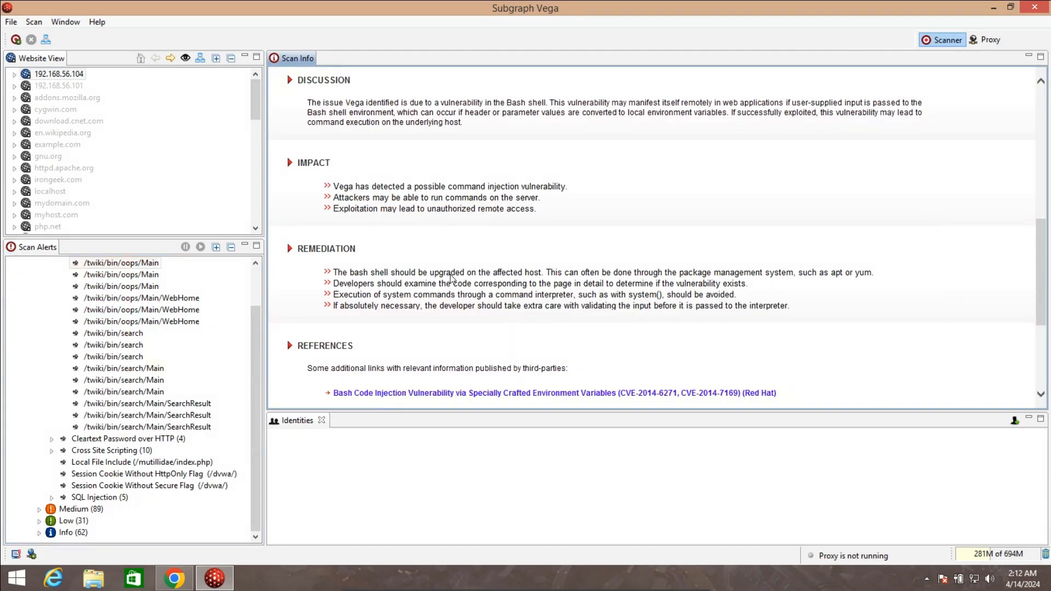
scroll(450, 277, down, 5)
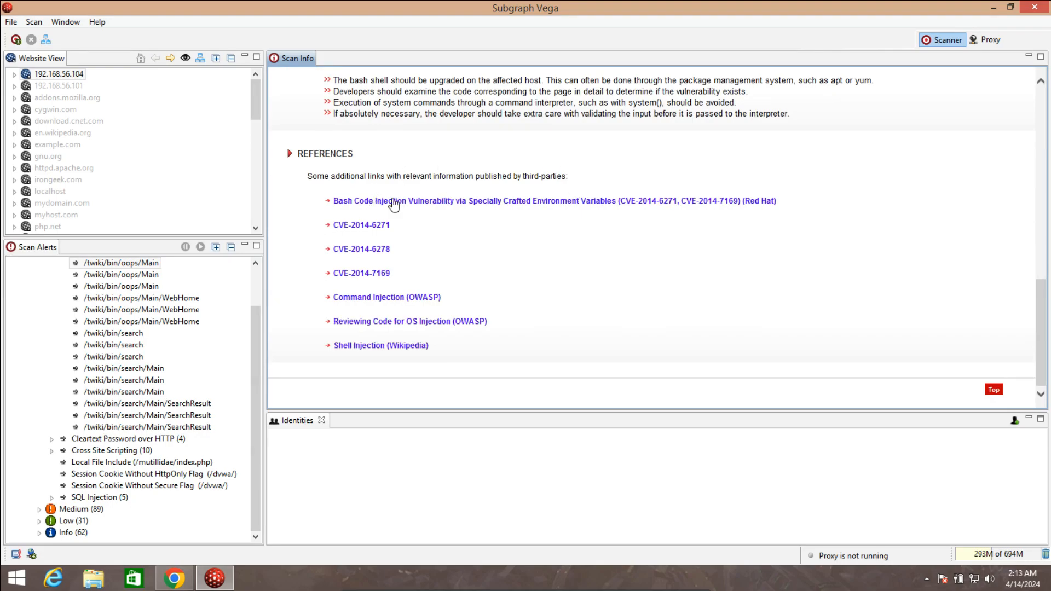
Step: Open the Red Hat Bash Code Injection Vulnerability reference and read through its diagnostic steps, affected products and affected packages
click(394, 202)
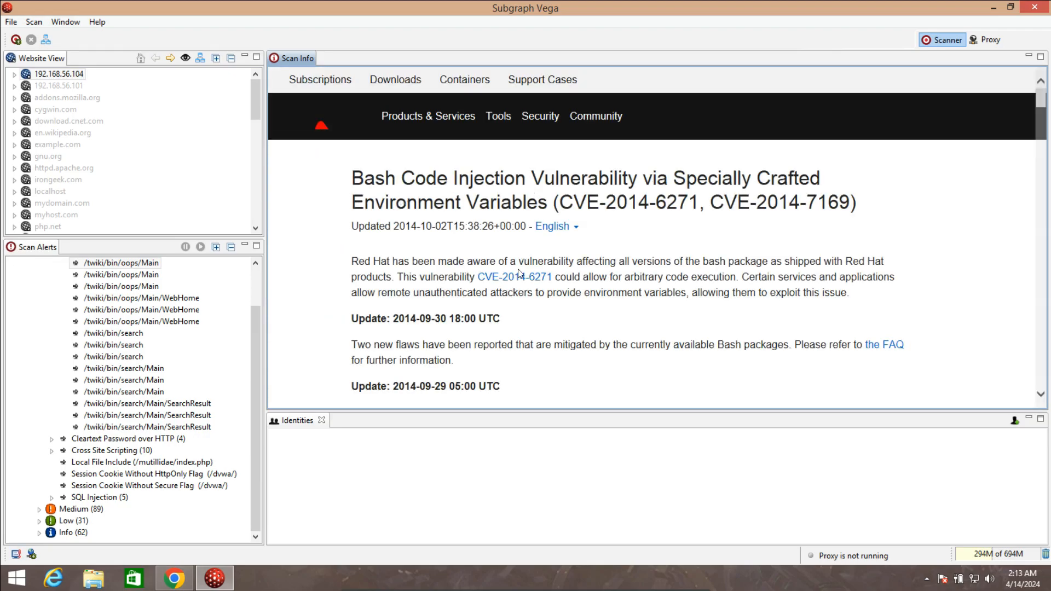
scroll(519, 279, down, 3)
scroll(517, 277, down, 12)
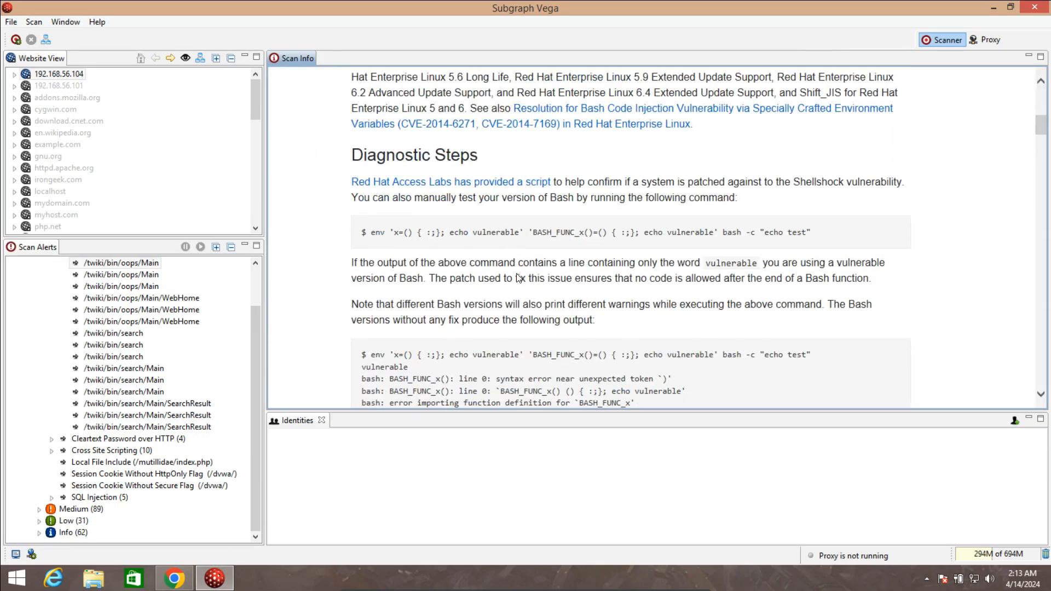
scroll(518, 280, down, 15)
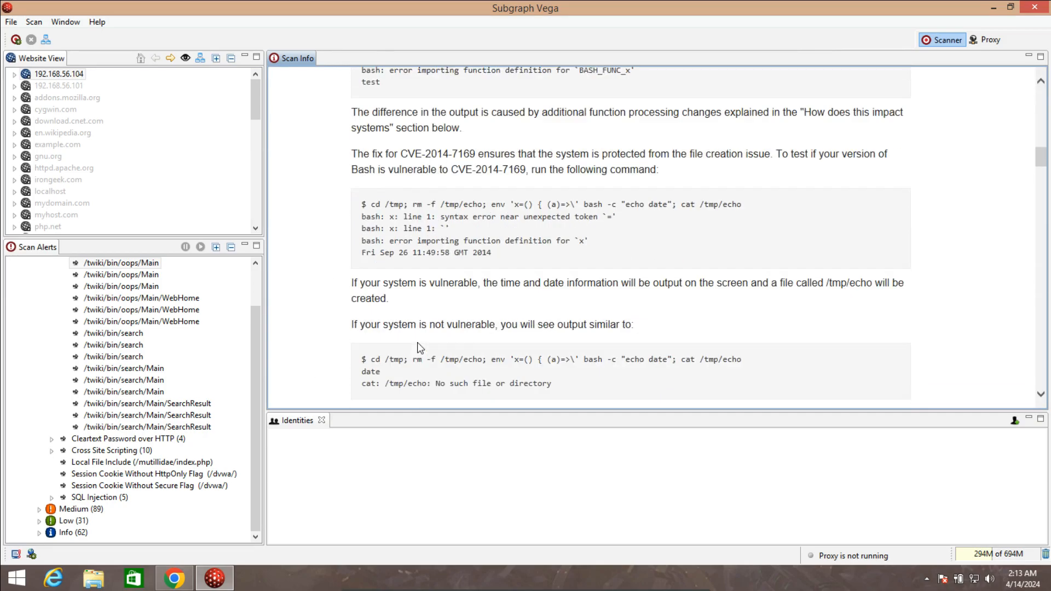
scroll(437, 397, down, 13)
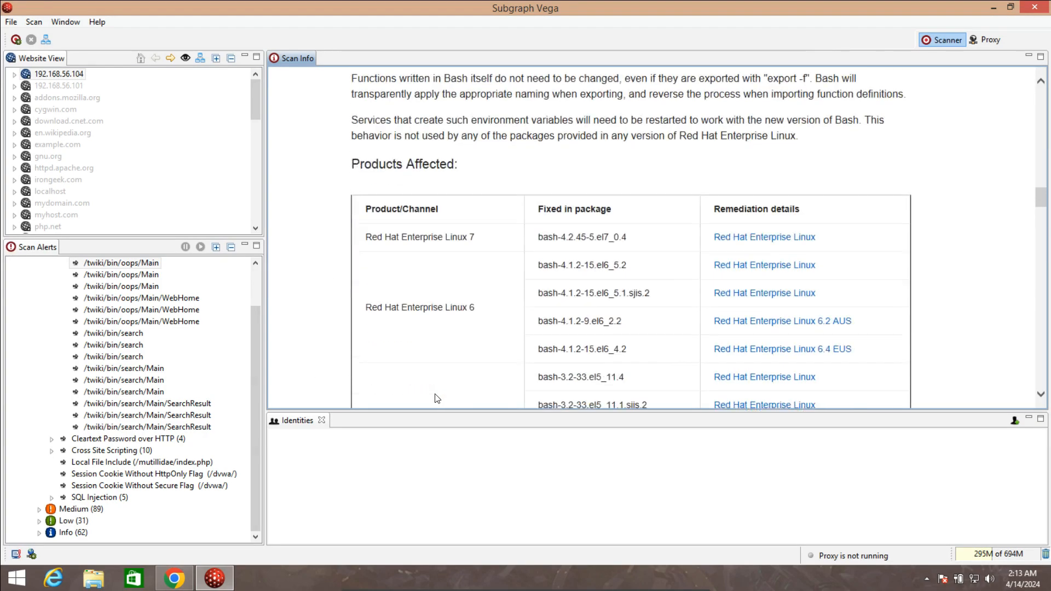
scroll(437, 399, down, 1)
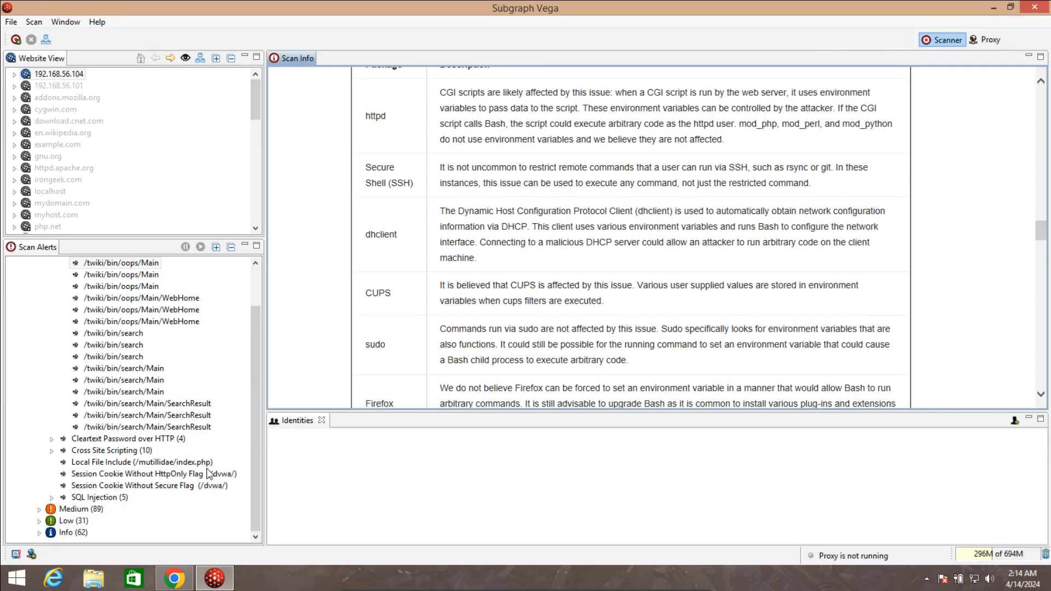
Step: Switch to the Proxy perspective, expand the 192.168.56.104 site tree and inspect the request and response details of logged requests such as /mutillidae/
click(982, 41)
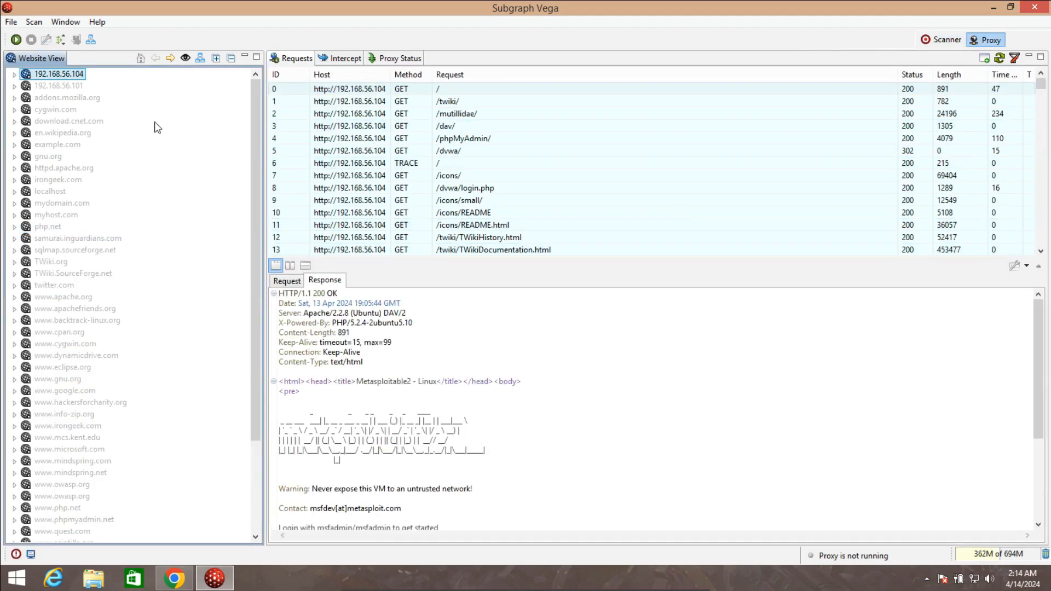
click(15, 74)
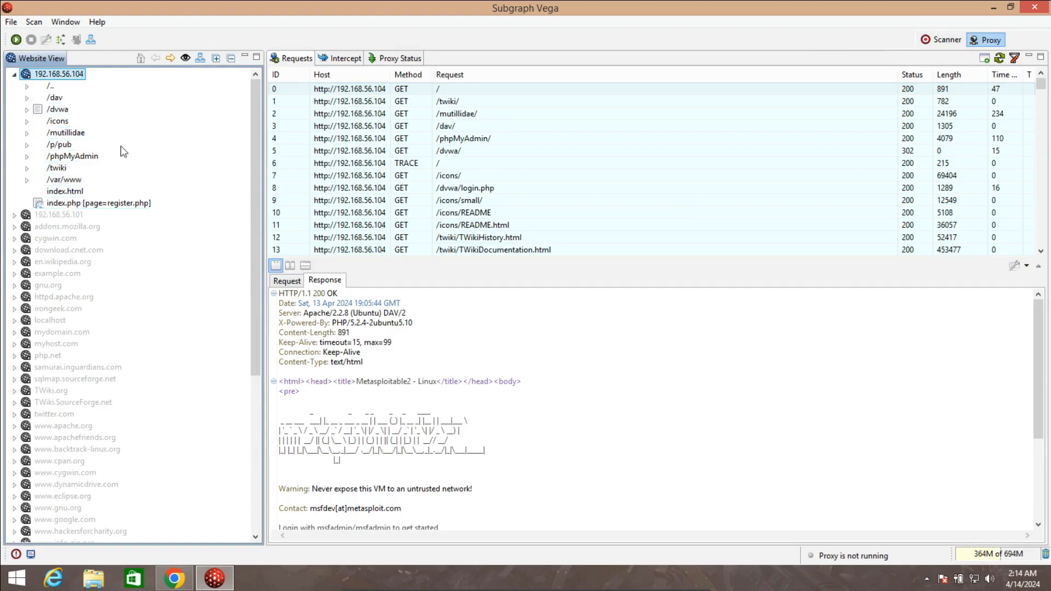
click(372, 116)
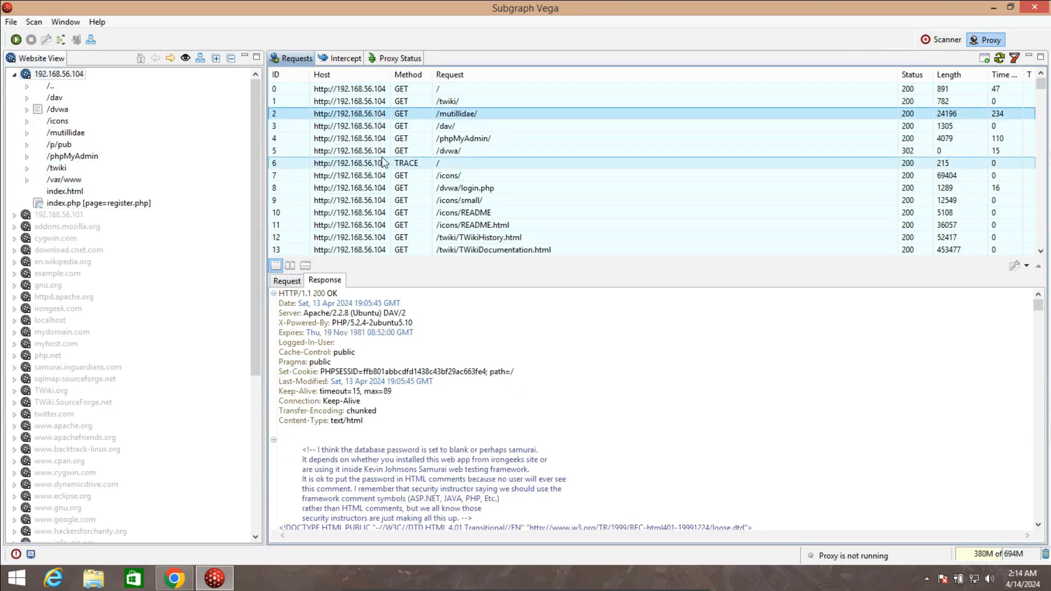
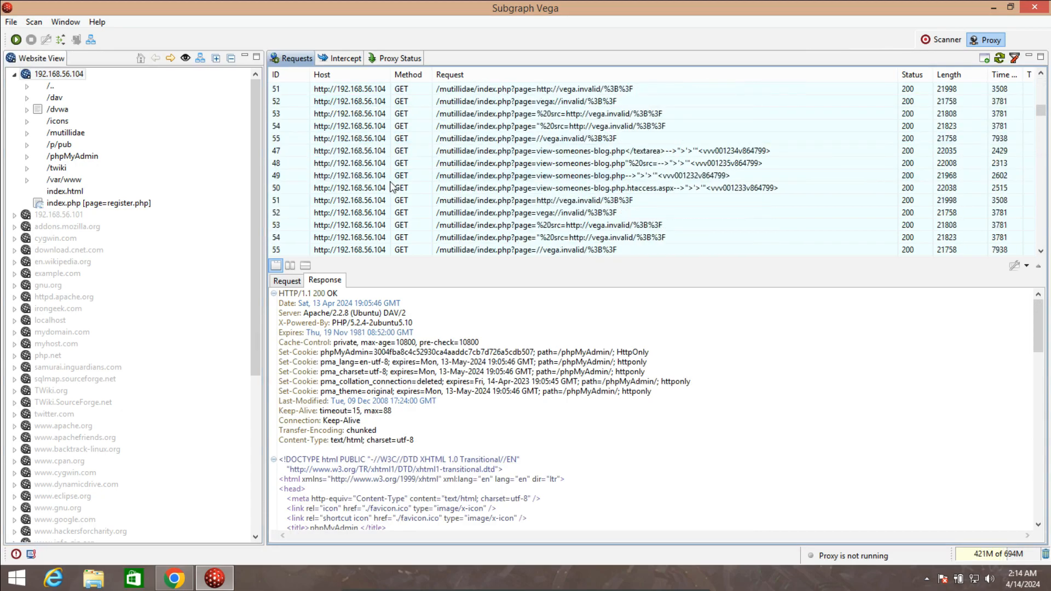
click(288, 281)
click(321, 285)
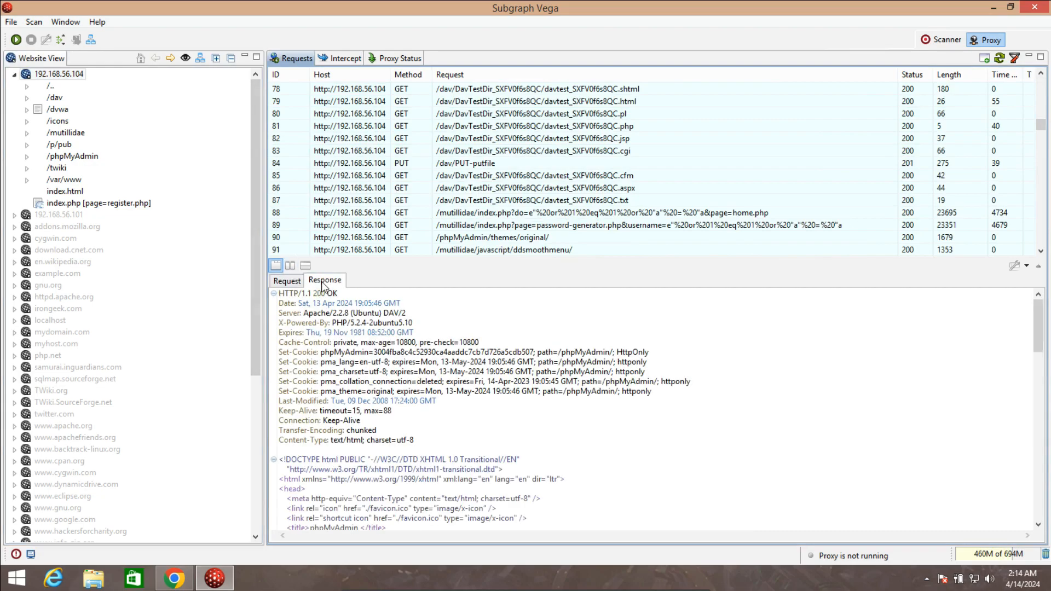
Step: Go through the logged requests one after another down to the POST to /mutillidae/index.php, examining their responses
key(Down)
key(Down)
key(Down)
key(Down)
key(Down)
key(Down)
key(Down)
key(Down)
key(Down)
key(Down)
key(Down)
key(Down)
key(Down)
key(Down)
key(Down)
key(Down)
key(Down)
key(Down)
key(Down)
key(Down)
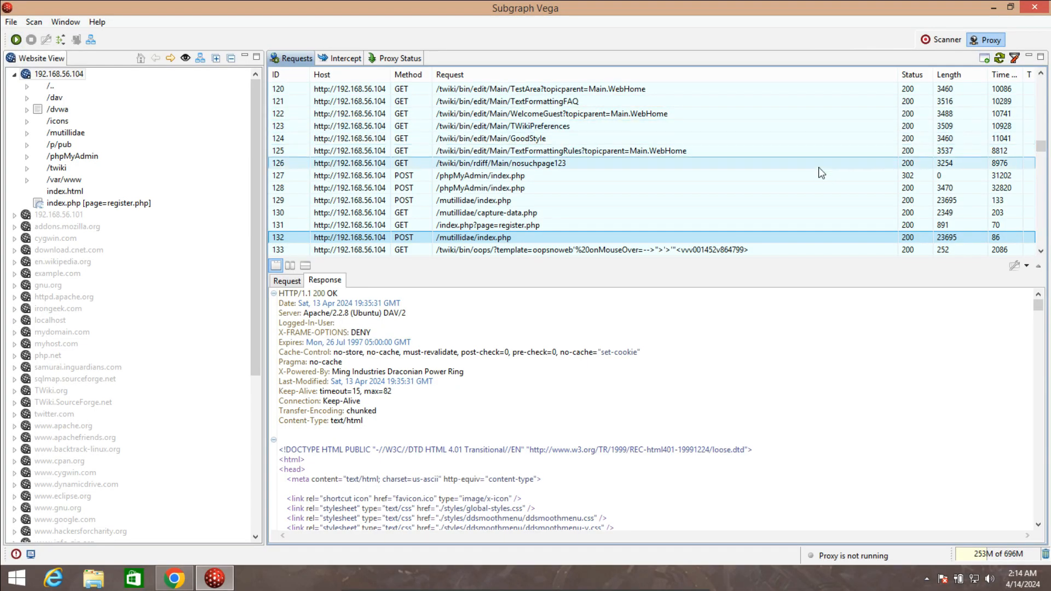
Step: Return to the Scanner perspective and review the Scan Alert Summary from the High down to the Info findings
click(939, 40)
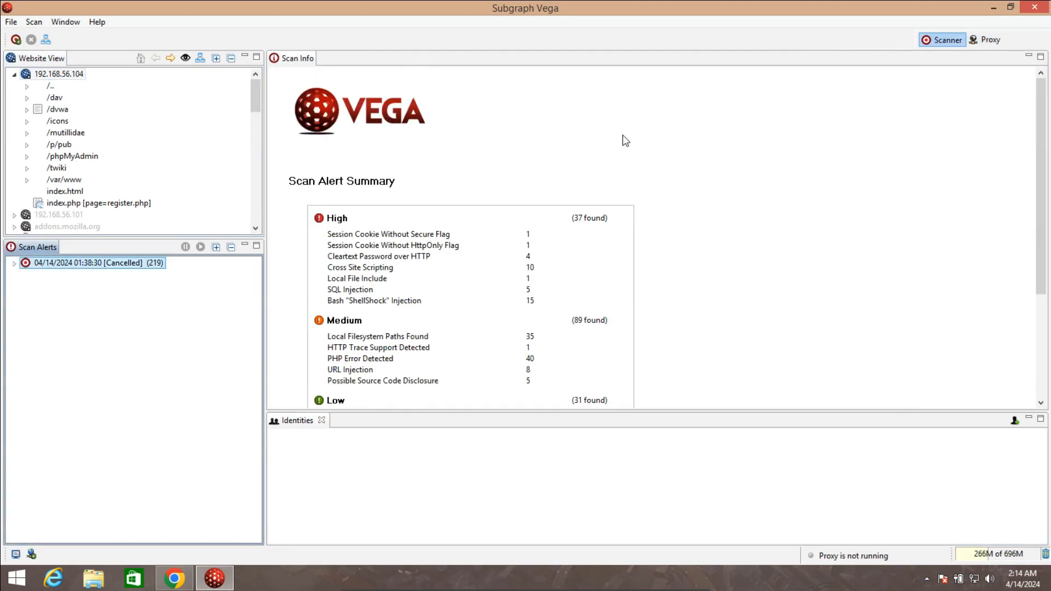
click(627, 141)
drag(1044, 162, 1044, 101)
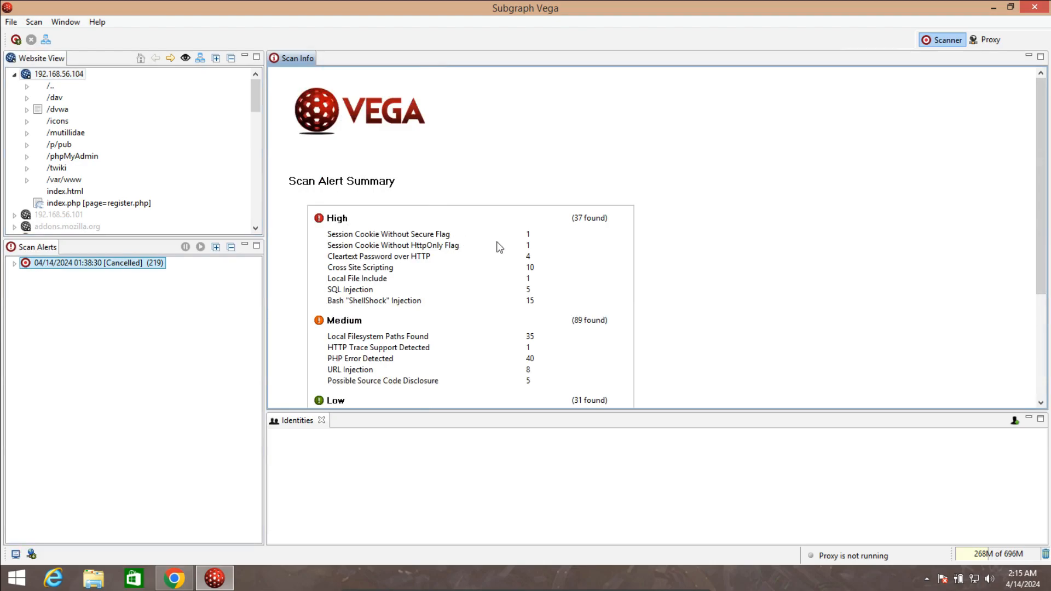
drag(1041, 191, 1050, 329)
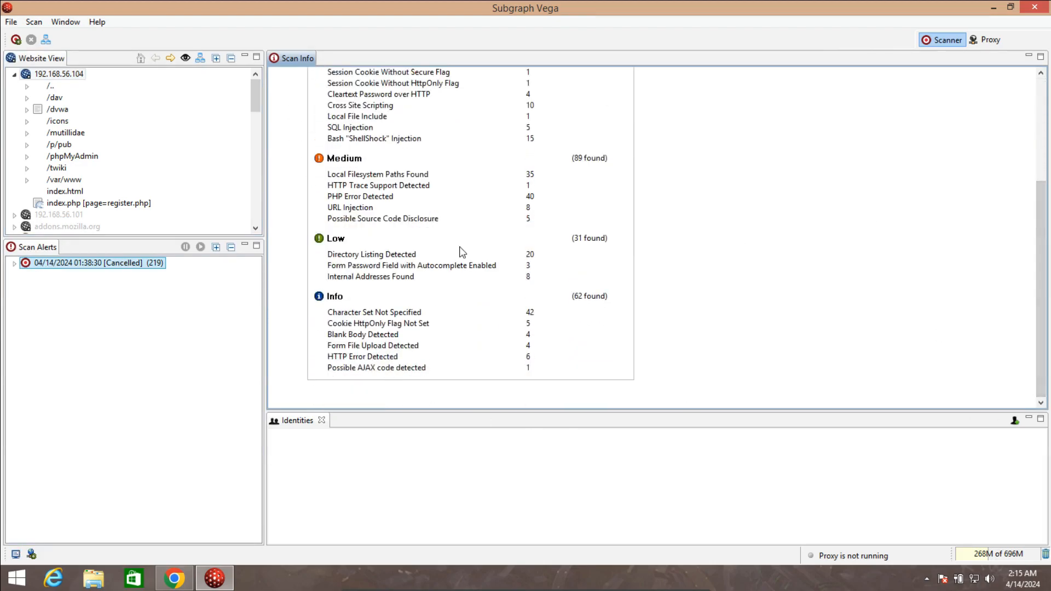